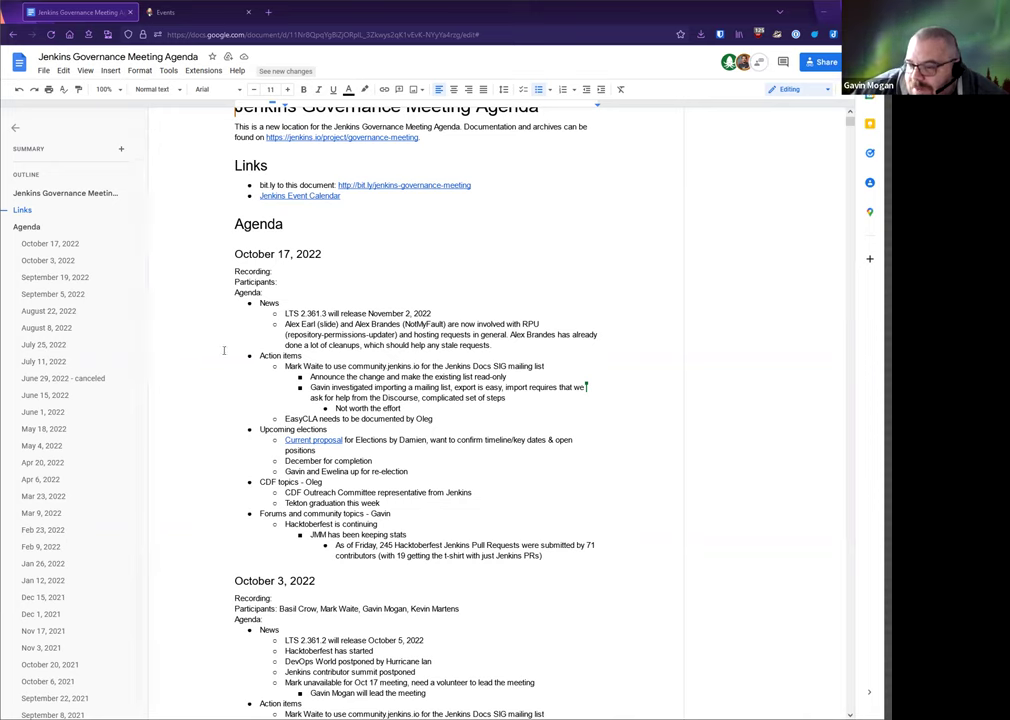
Under the EasyCLA action item, add sub-bullets 'No new news this week' and 'Needs to discuss more with linux foundation before writing up docs'.
{"action": "left_click_drag", "start_coordinate": [286, 366], "coordinate": [533, 366]}
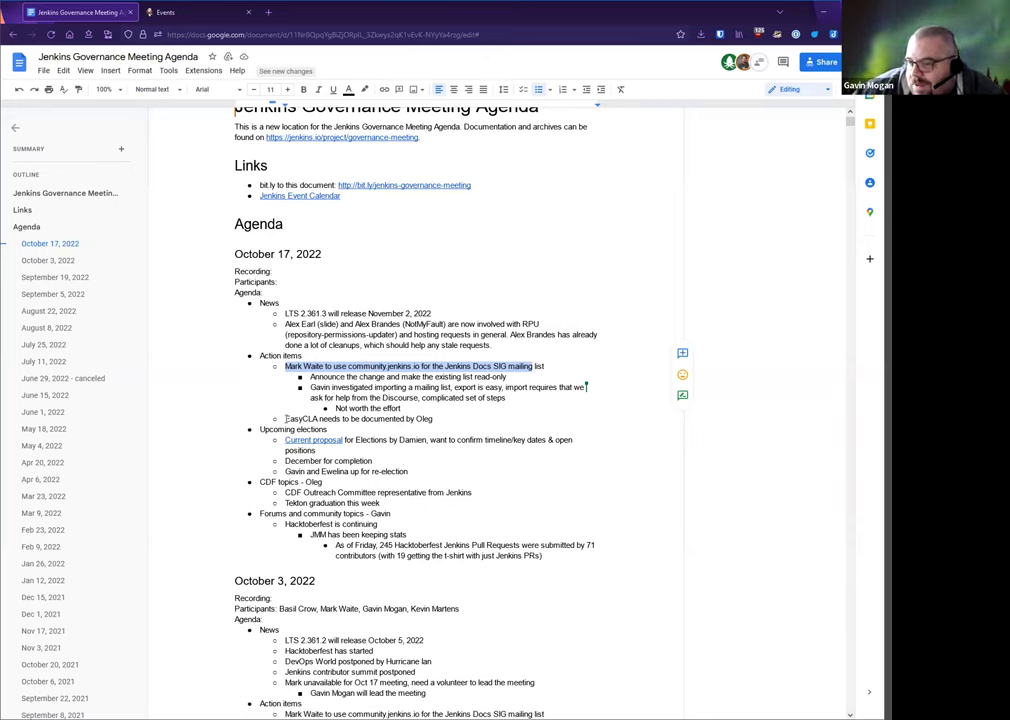
{"action": "mouse_move", "coordinate": [285, 419]}
{"action": "left_mouse_down"}
{"action": "mouse_move", "coordinate": [304, 430]}
{"action": "mouse_move", "coordinate": [452, 423]}
{"action": "left_mouse_up"}
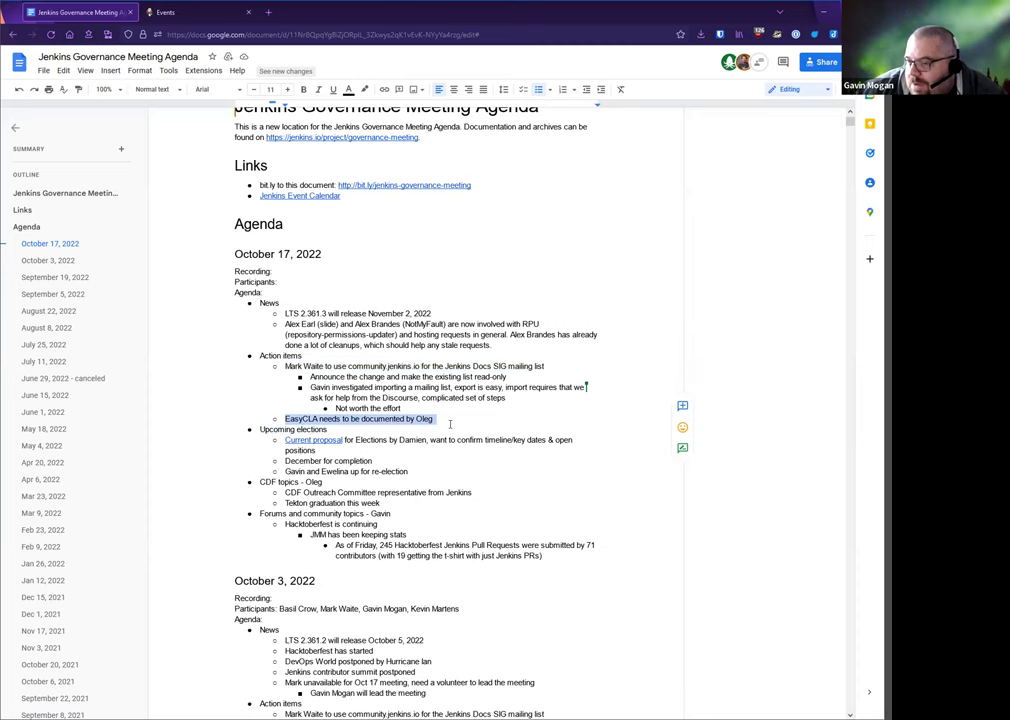
{"action": "left_click", "coordinate": [451, 421]}
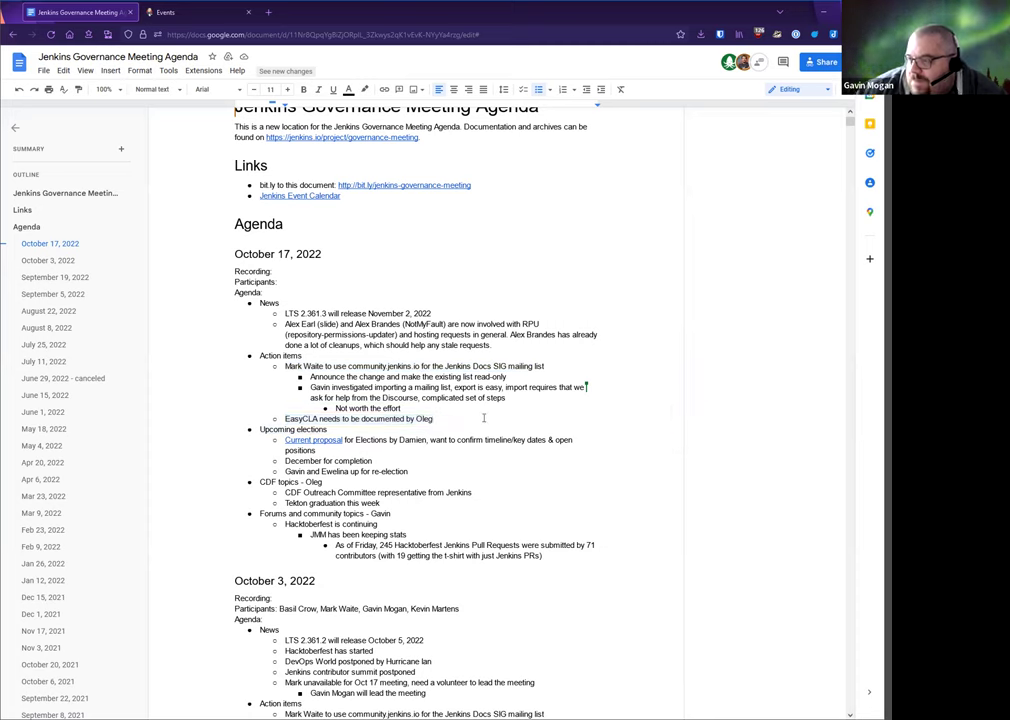
{"action": "key", "text": "Return"}
{"action": "key", "text": "Tab"}
{"action": "type", "text": "No new news this"}
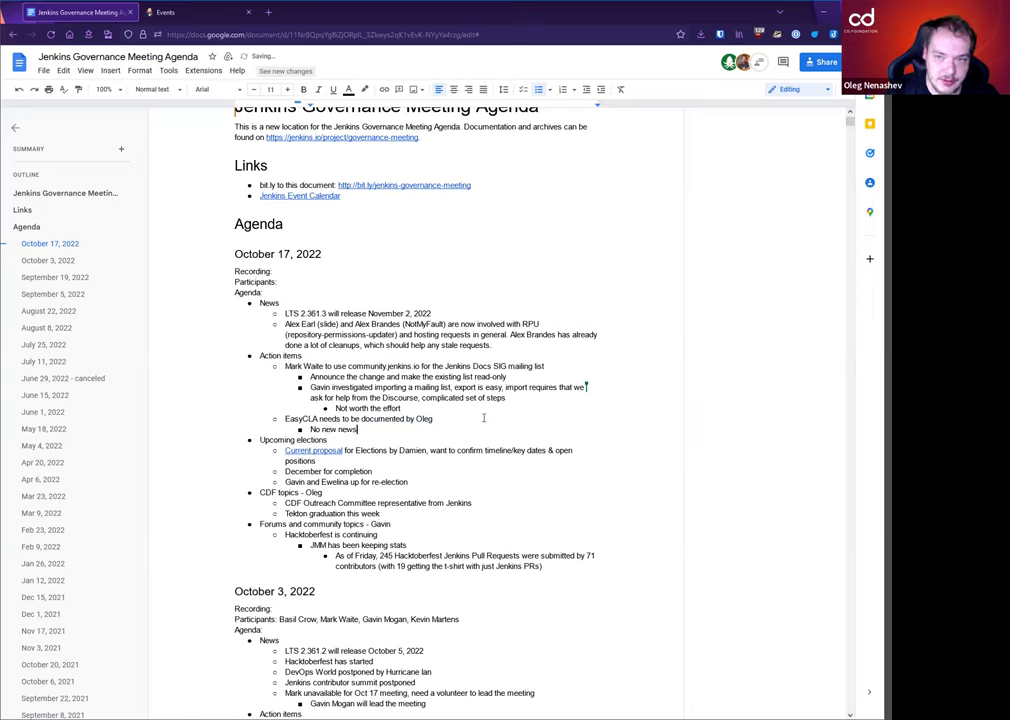
{"action": "type", "text": " week"}
{"action": "key", "text": "Return"}
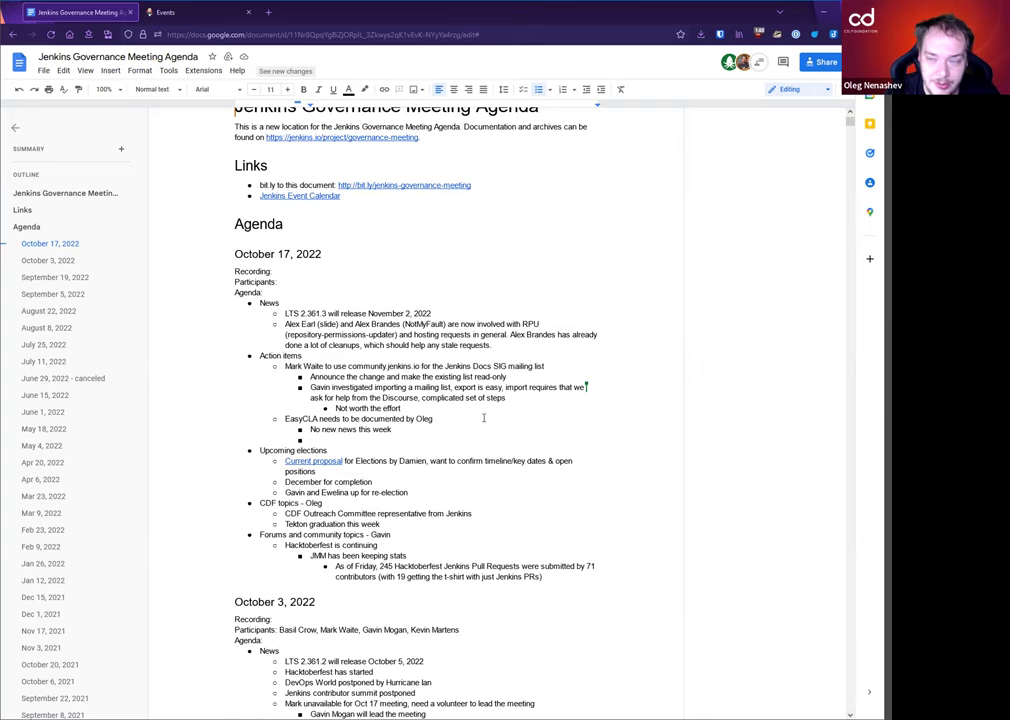
{"action": "type", "text": "Needs to discuss more with"}
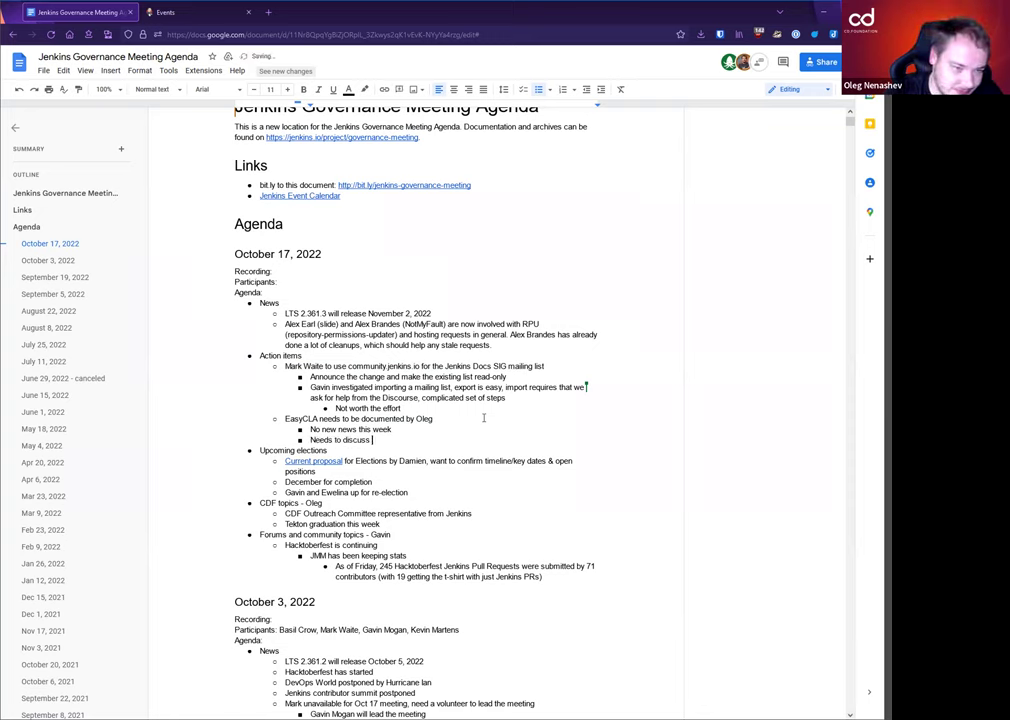
{"action": "type", "text": " linux foundatio"}
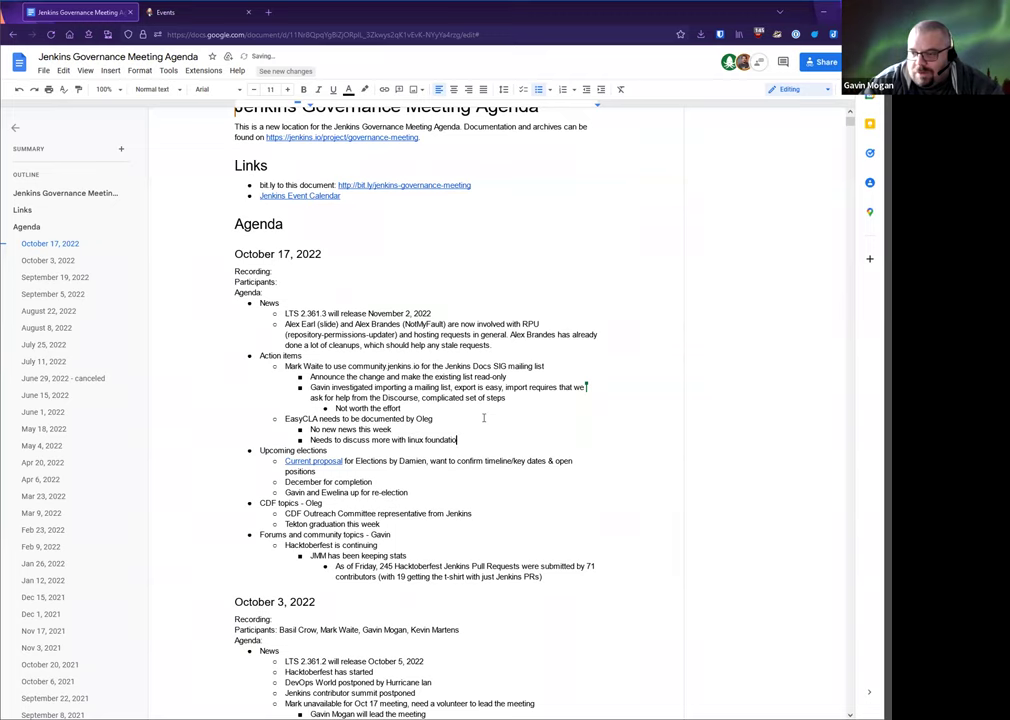
{"action": "type", "text": "n before wri"}
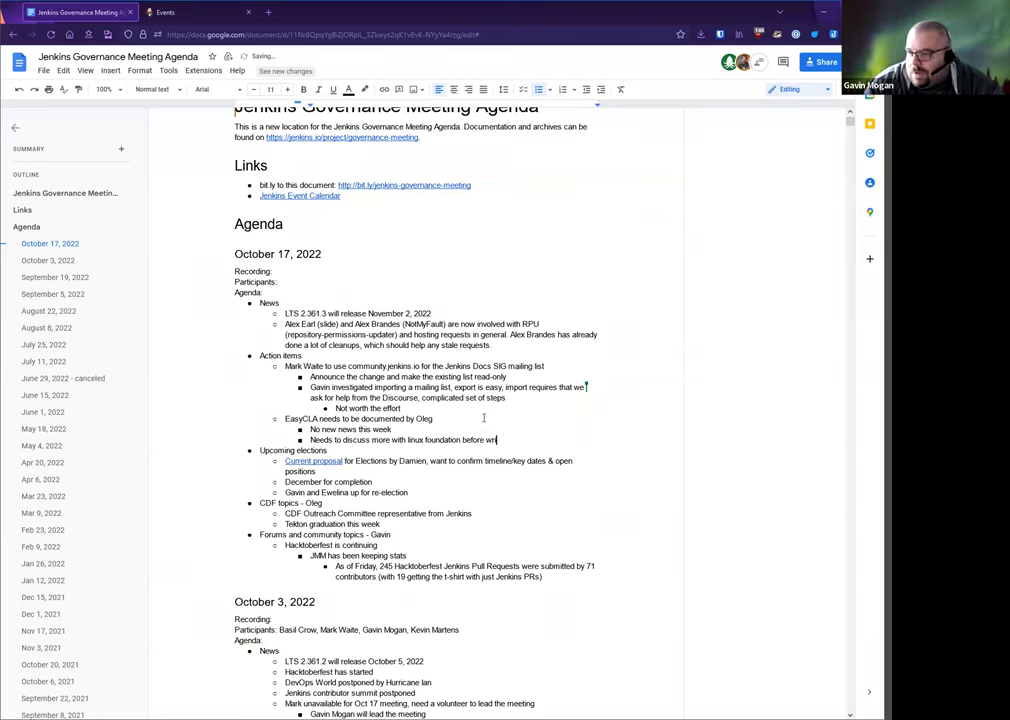
{"action": "type", "text": "ting up docs"}
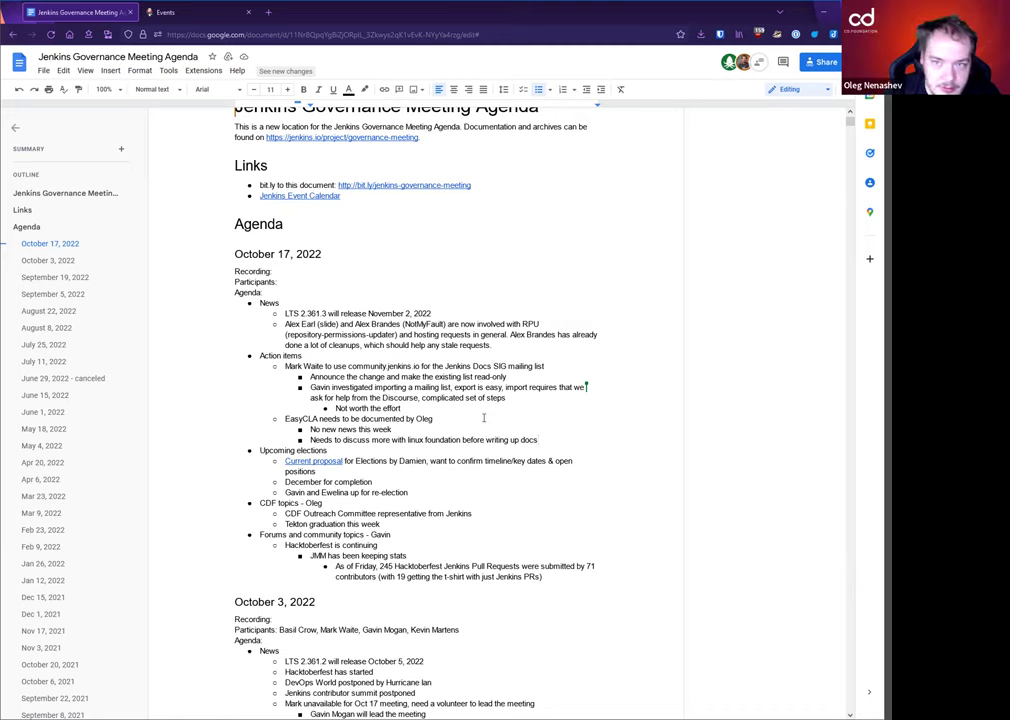
Open '[Proposal] Jenkins Elections 2022' from the Current proposal link in a new tab and dismiss the sign-in notice.
{"action": "mouse_move", "coordinate": [318, 462]}
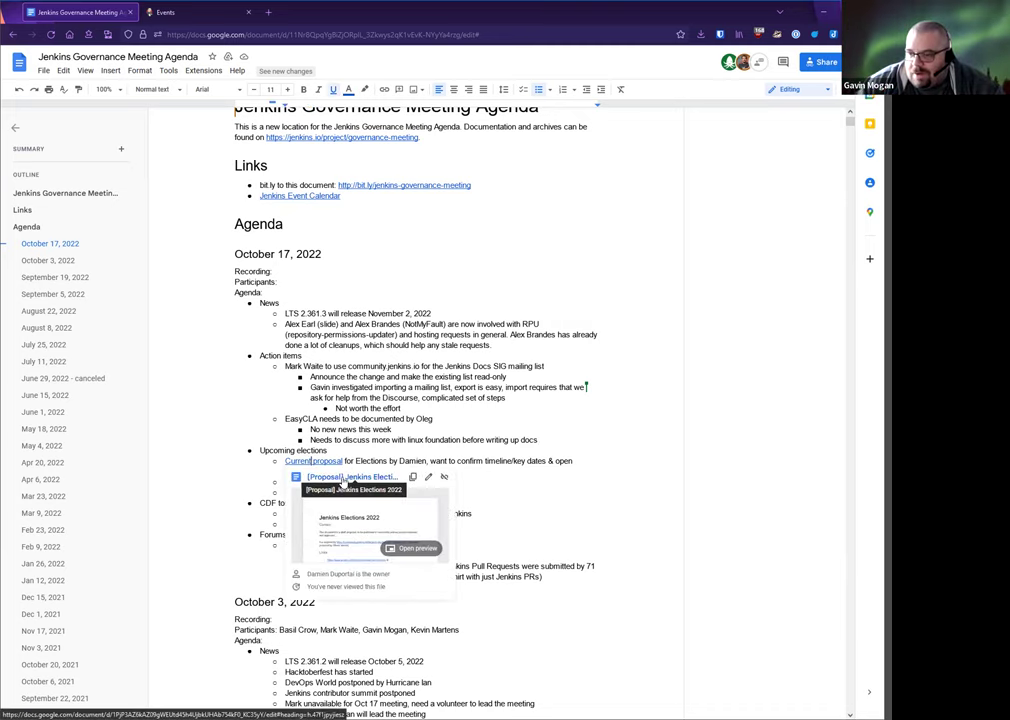
{"action": "left_click", "coordinate": [344, 481]}
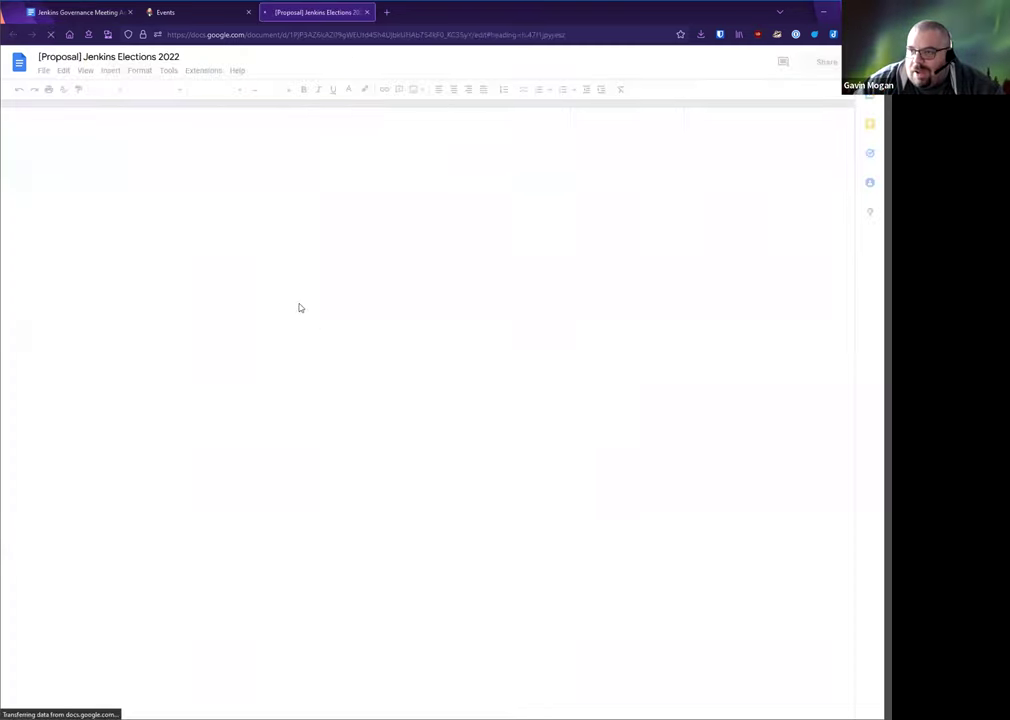
{"action": "left_click", "coordinate": [93, 21]}
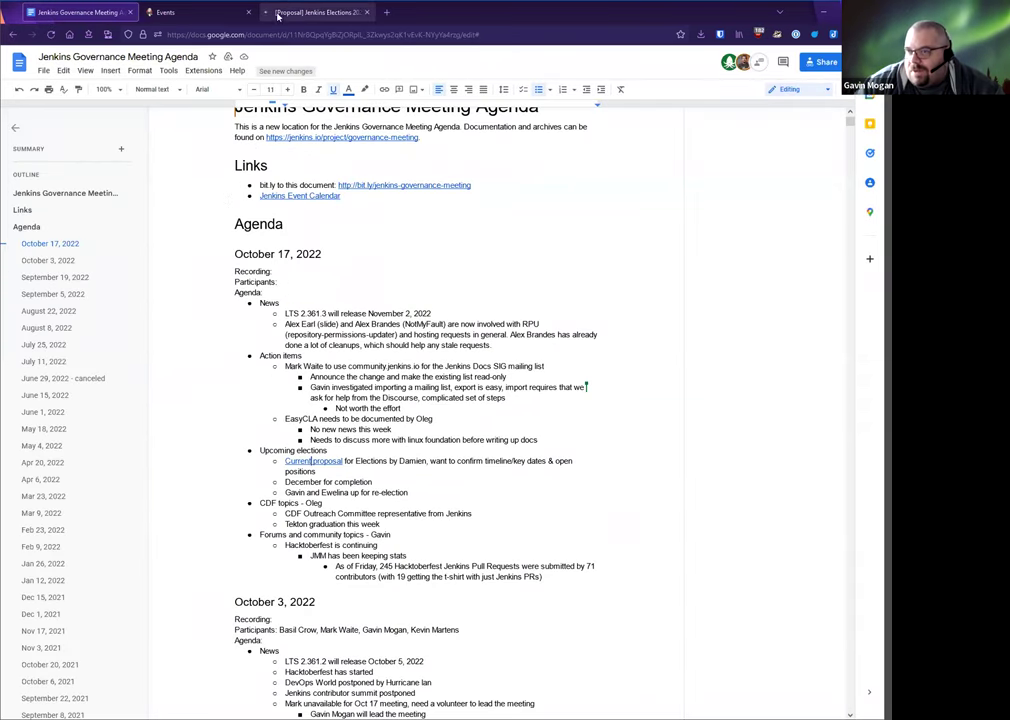
{"action": "left_click", "coordinate": [294, 14]}
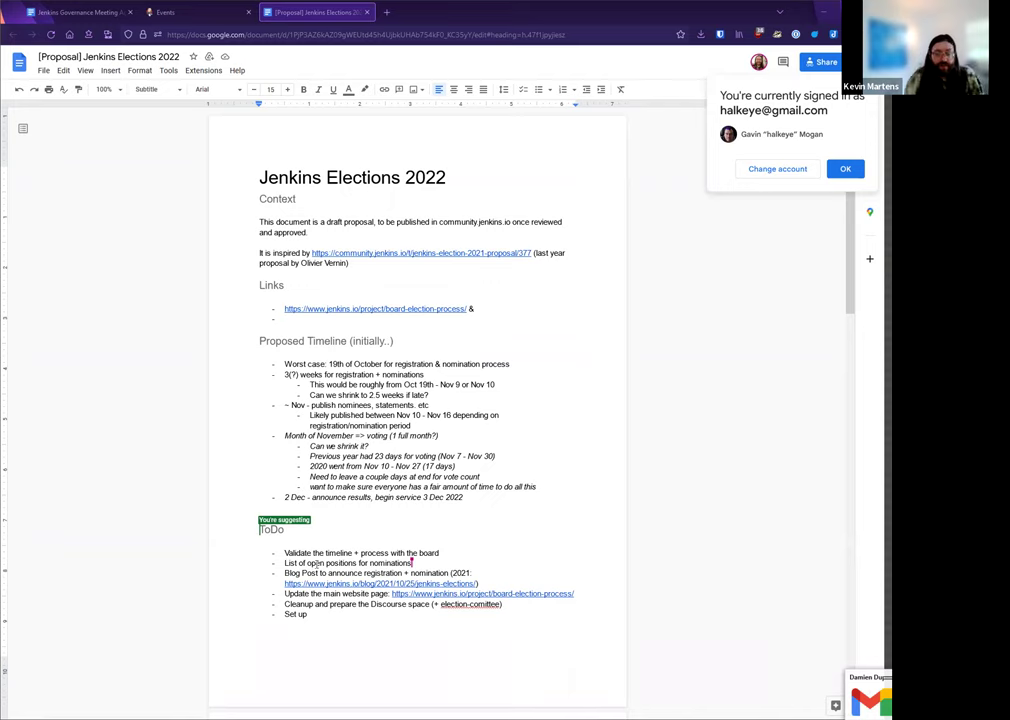
{"action": "left_click", "coordinate": [840, 168]}
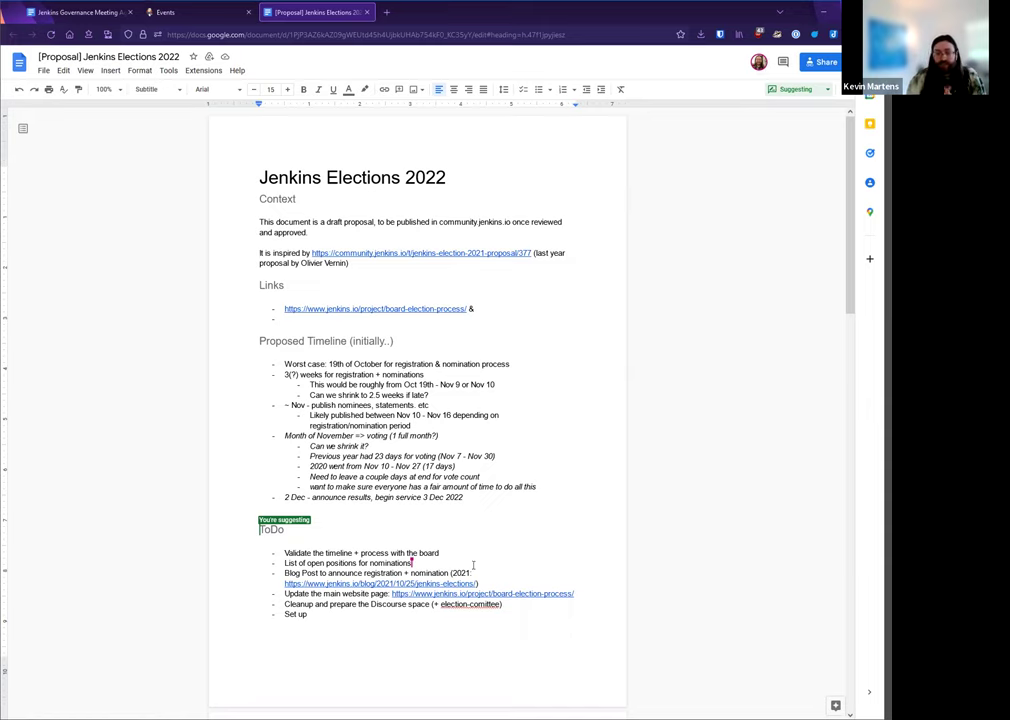
Open the Board and Officer election process page on jenkins.io from the proposal's main website link.
{"action": "left_click", "coordinate": [523, 593]}
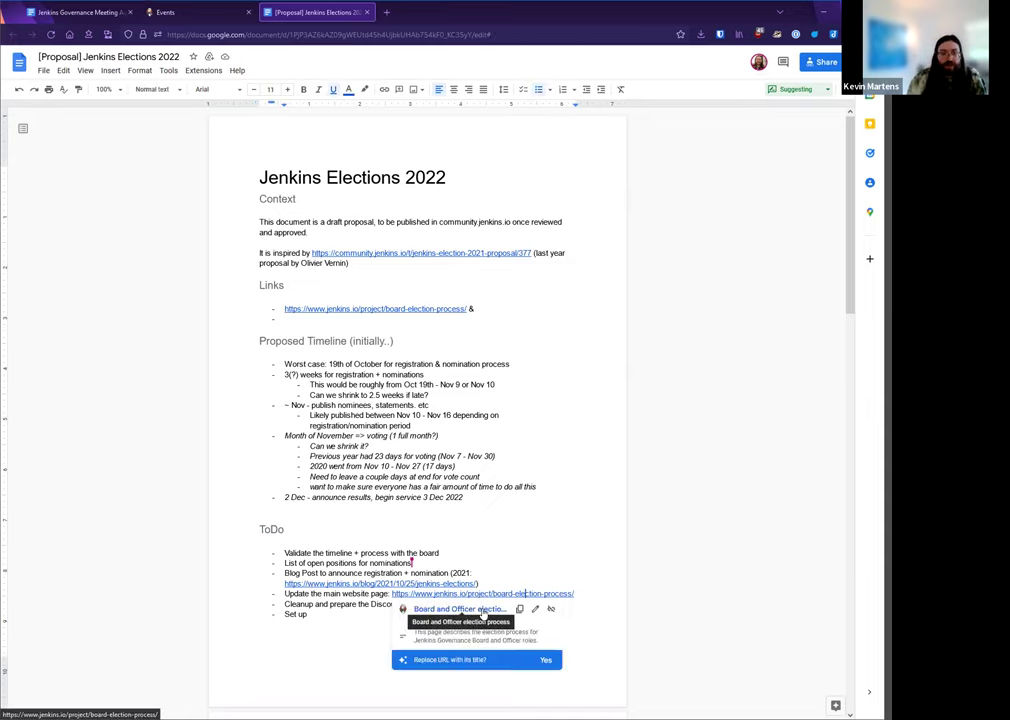
{"action": "left_click", "coordinate": [500, 610]}
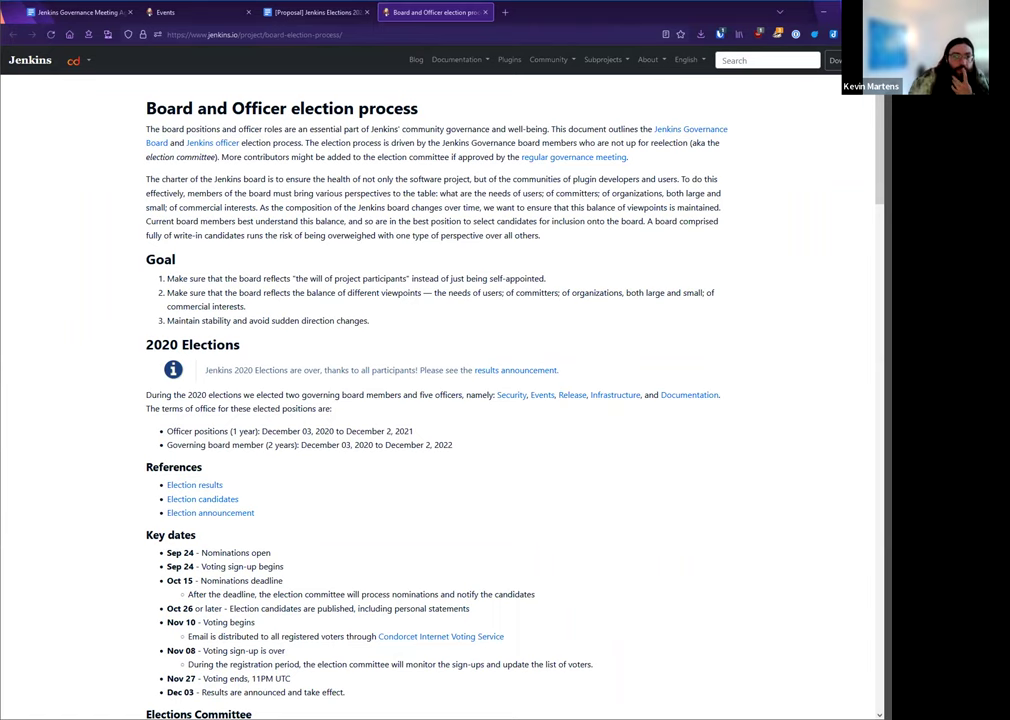
{"action": "scroll", "coordinate": [406, 381], "scroll_direction": "down", "scroll_amount": 1}
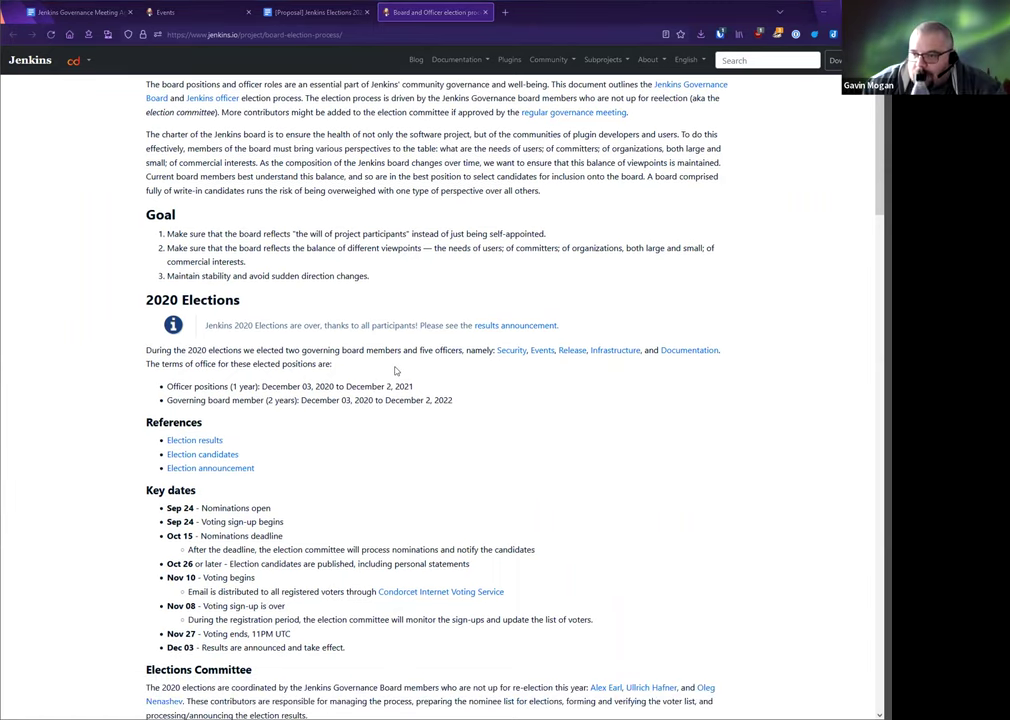
{"action": "scroll", "coordinate": [390, 372], "scroll_direction": "up", "scroll_amount": 2}
{"action": "scroll", "coordinate": [380, 380], "scroll_direction": "down", "scroll_amount": 6}
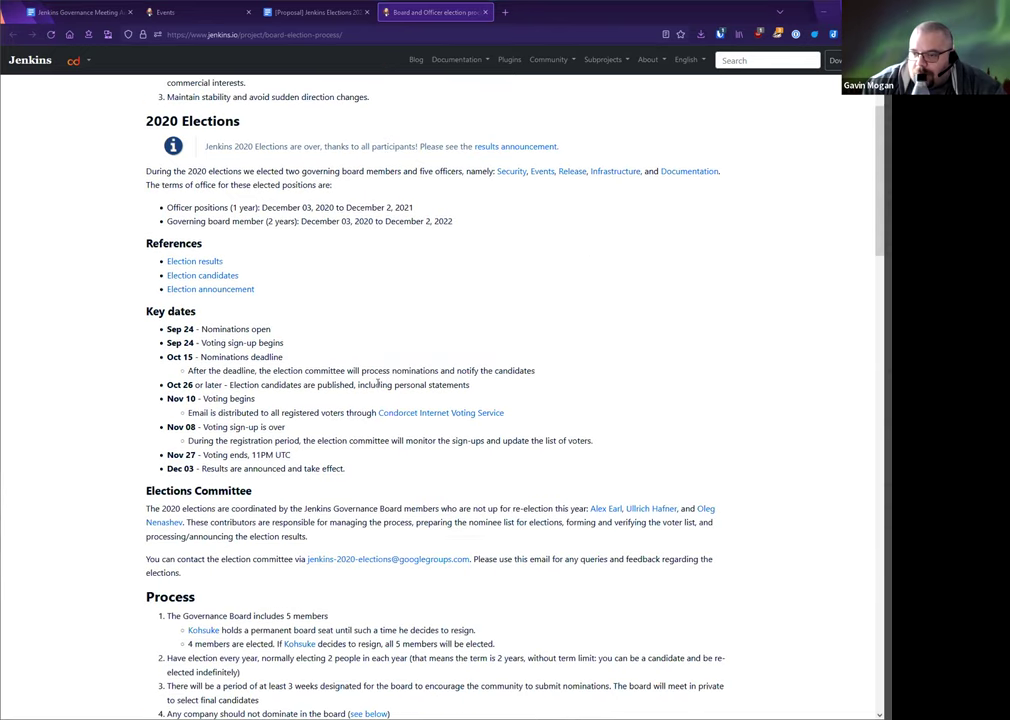
{"action": "scroll", "coordinate": [378, 385], "scroll_direction": "down", "scroll_amount": 5}
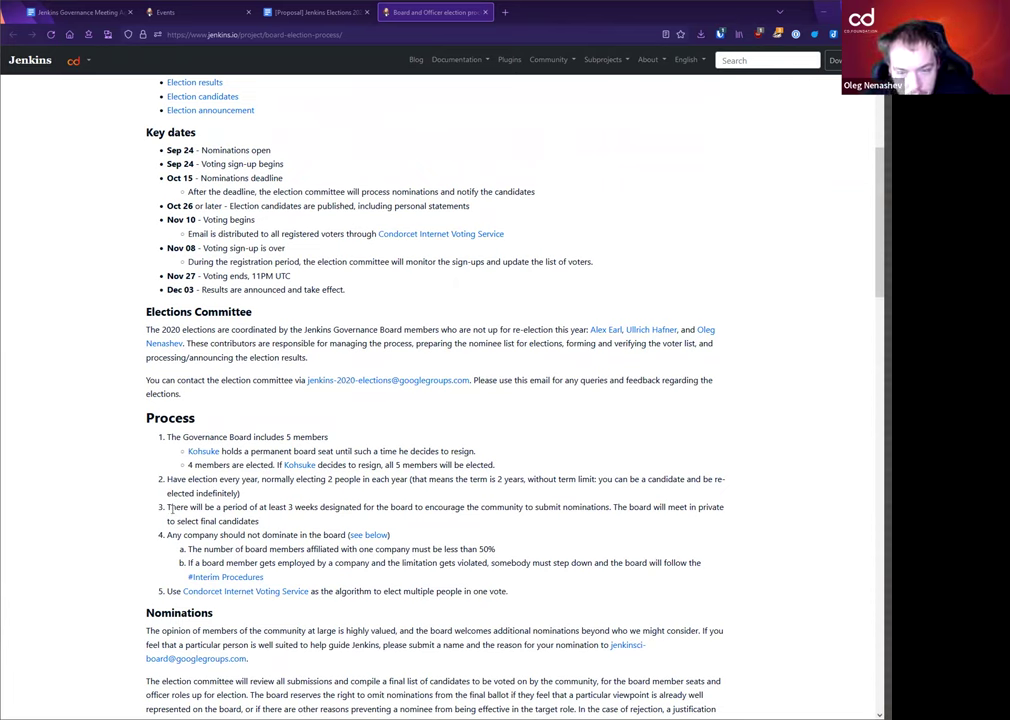
Highlight Process item 3 about the nomination period and read through the rest of the page.
{"action": "left_click_drag", "start_coordinate": [170, 508], "coordinate": [317, 517]}
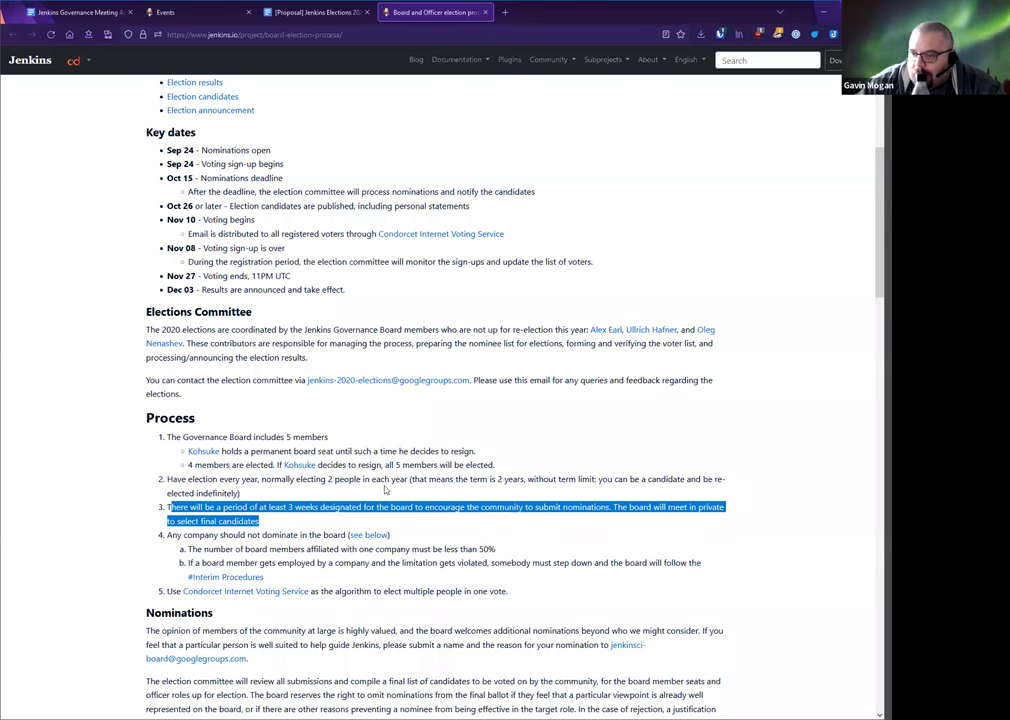
{"action": "scroll", "coordinate": [284, 482], "scroll_direction": "down", "scroll_amount": 1}
{"action": "scroll", "coordinate": [284, 482], "scroll_direction": "down", "scroll_amount": 4}
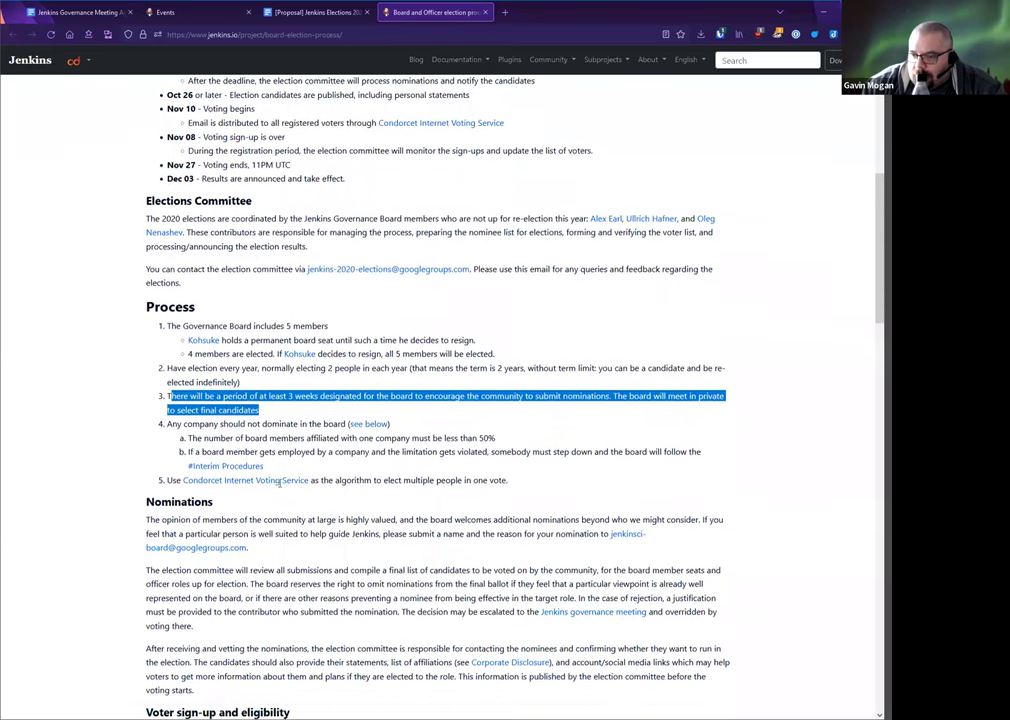
{"action": "scroll", "coordinate": [278, 483], "scroll_direction": "down", "scroll_amount": 5}
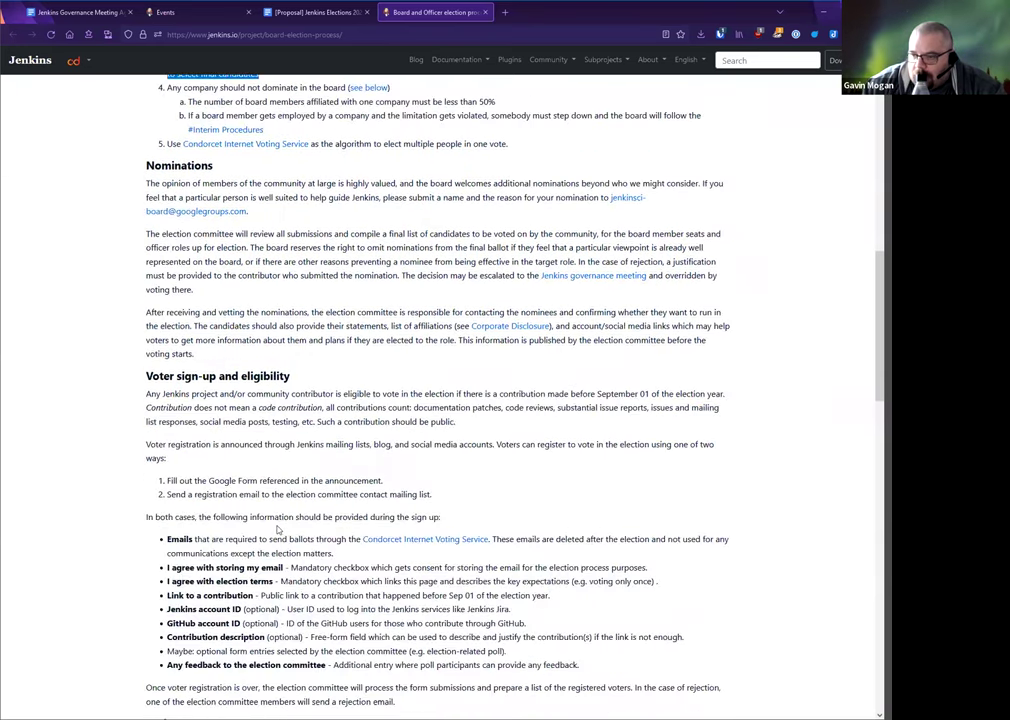
{"action": "scroll", "coordinate": [278, 530], "scroll_direction": "down", "scroll_amount": 1}
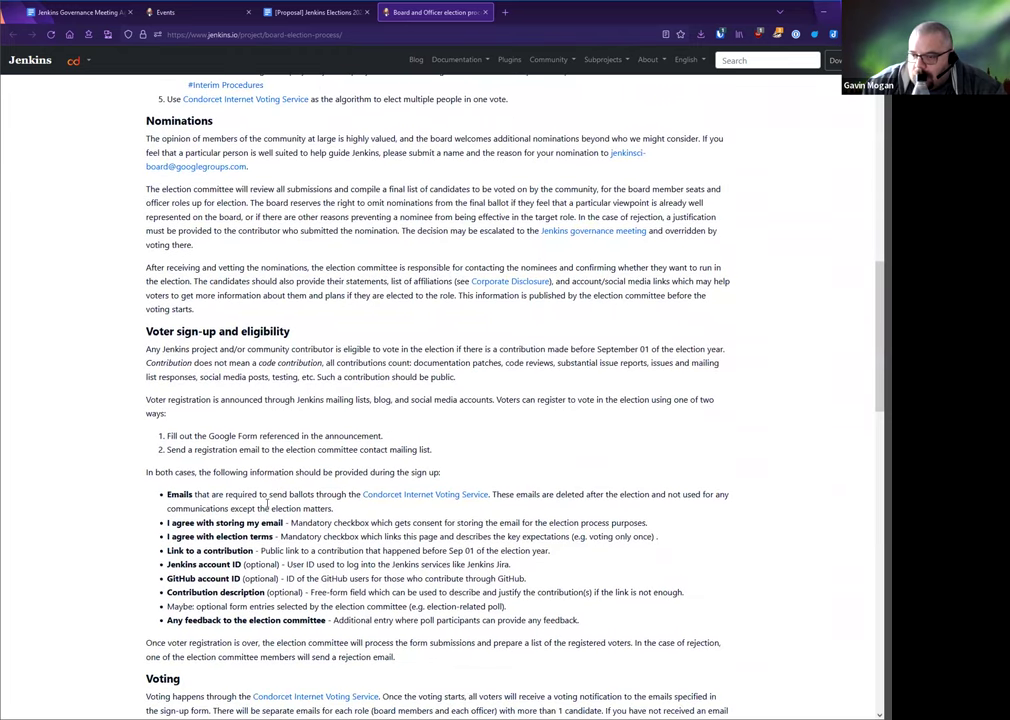
{"action": "scroll", "coordinate": [270, 505], "scroll_direction": "down", "scroll_amount": 2}
{"action": "scroll", "coordinate": [268, 503], "scroll_direction": "down", "scroll_amount": 2}
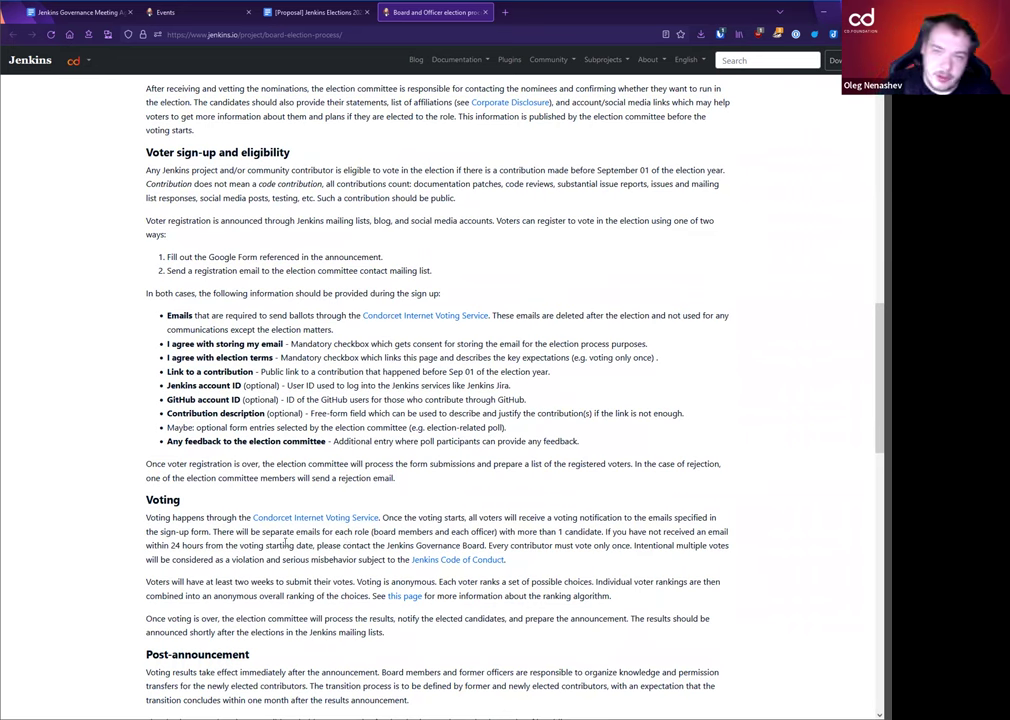
{"action": "scroll", "coordinate": [276, 545], "scroll_direction": "down", "scroll_amount": 5}
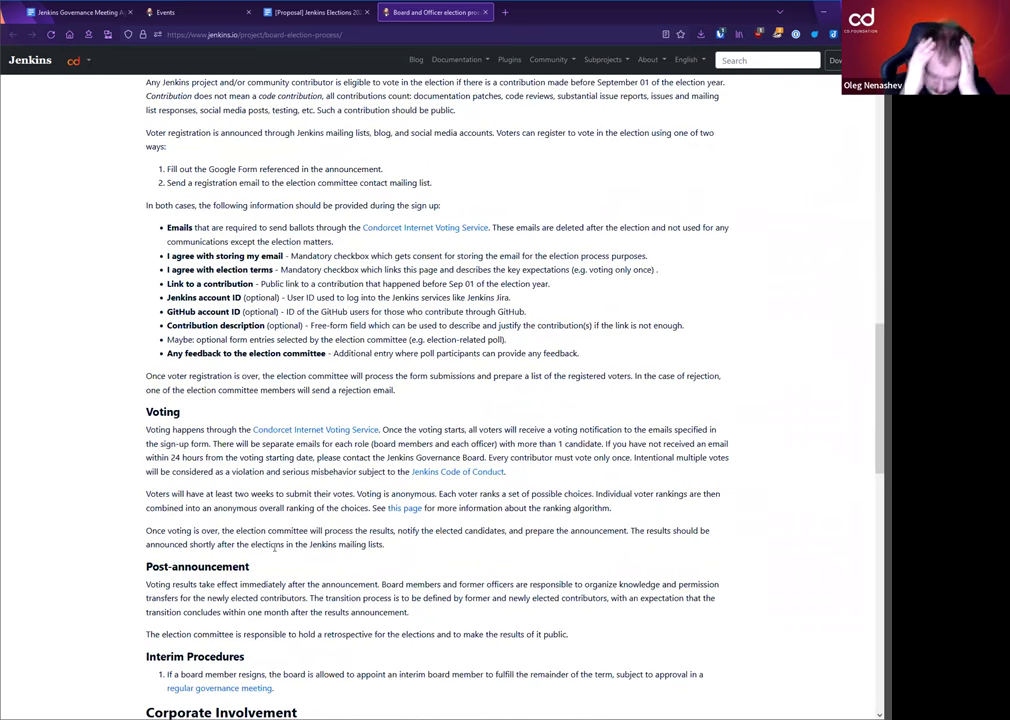
{"action": "scroll", "coordinate": [272, 548], "scroll_direction": "down", "scroll_amount": 5}
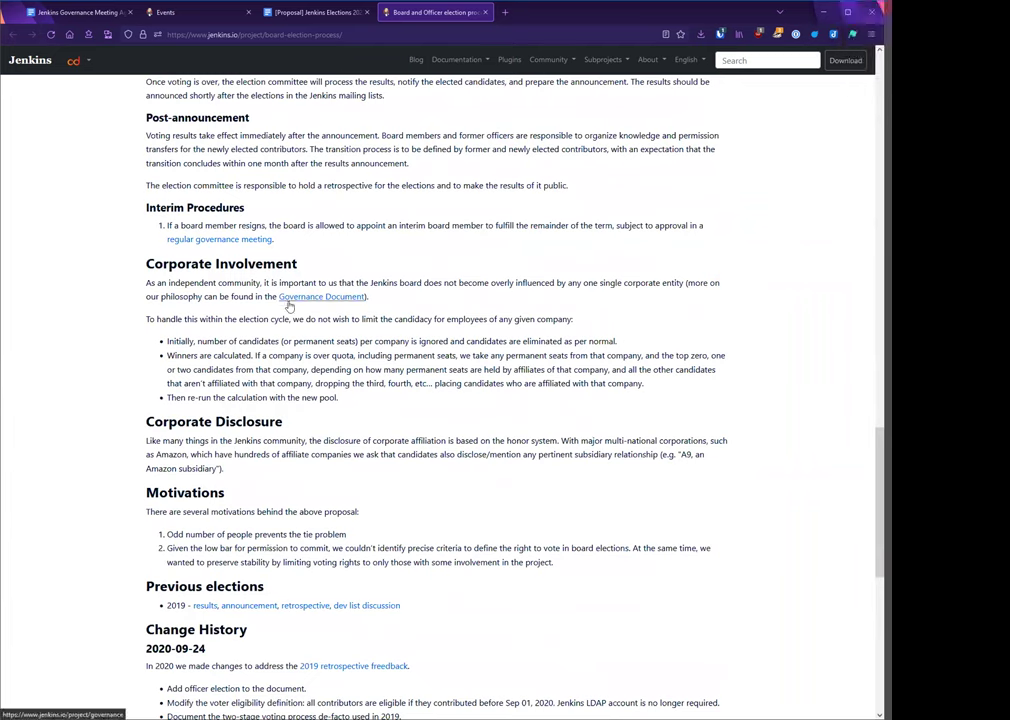
Switch back to the browser tab with the Jenkins Elections 2022 proposal.
{"action": "left_click", "coordinate": [278, 20]}
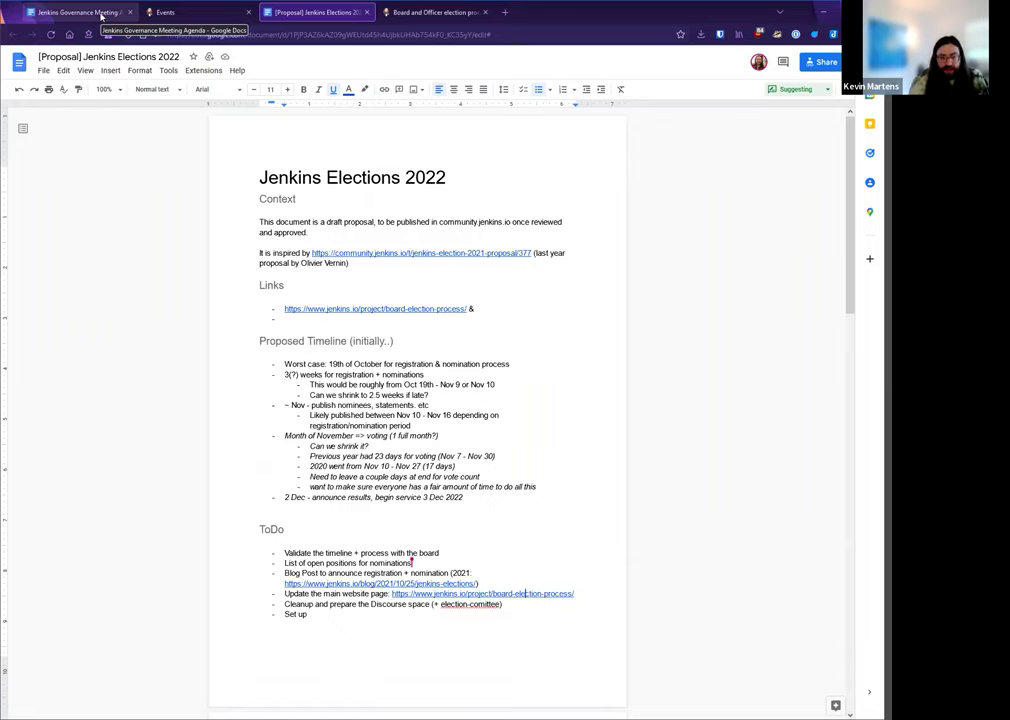
{"action": "left_click", "coordinate": [101, 16]}
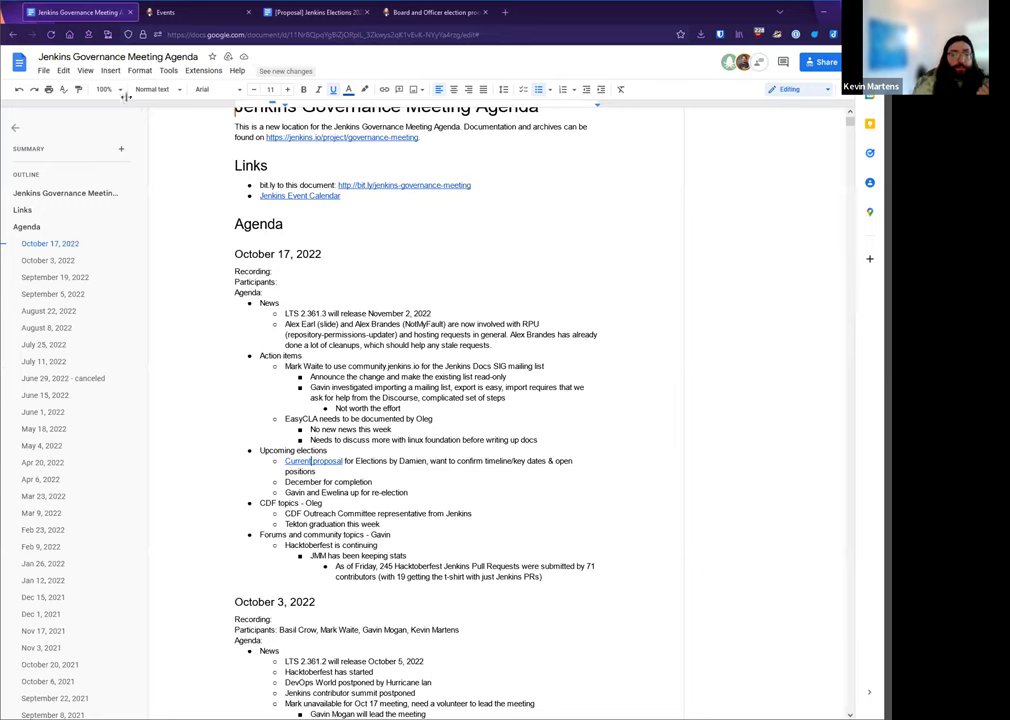
{"action": "left_click", "coordinate": [409, 493]}
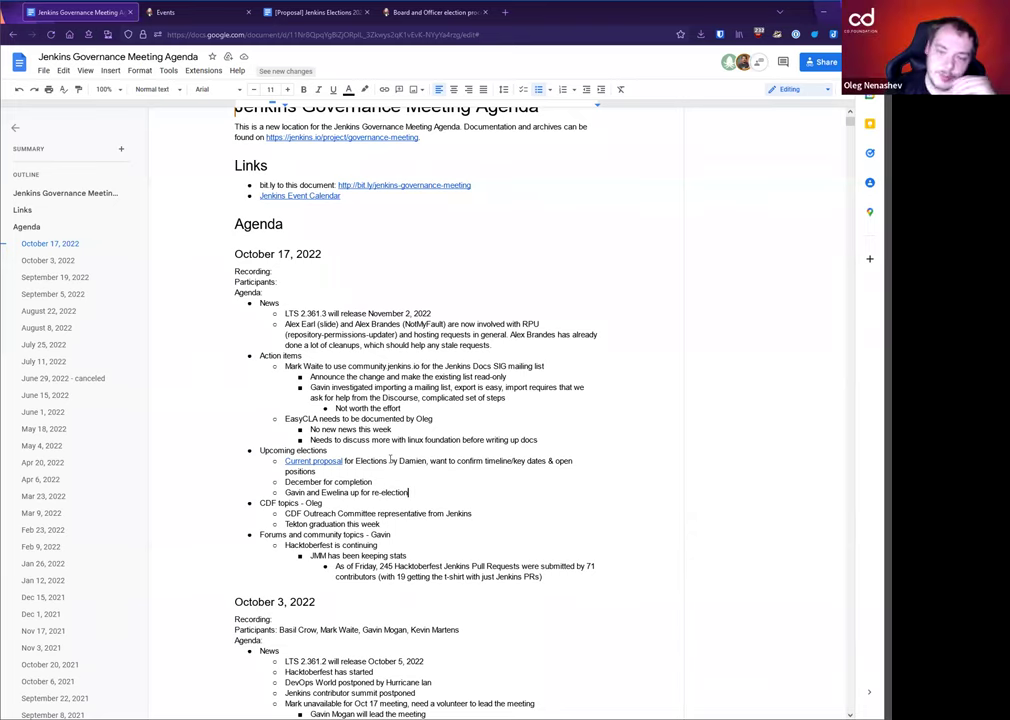
Under the CDF Outreach Committee representative item, add a sub-bullet naming the proposed candidate.
{"action": "key", "text": "Down"}
{"action": "key", "text": "End"}
{"action": "key", "text": "Return"}
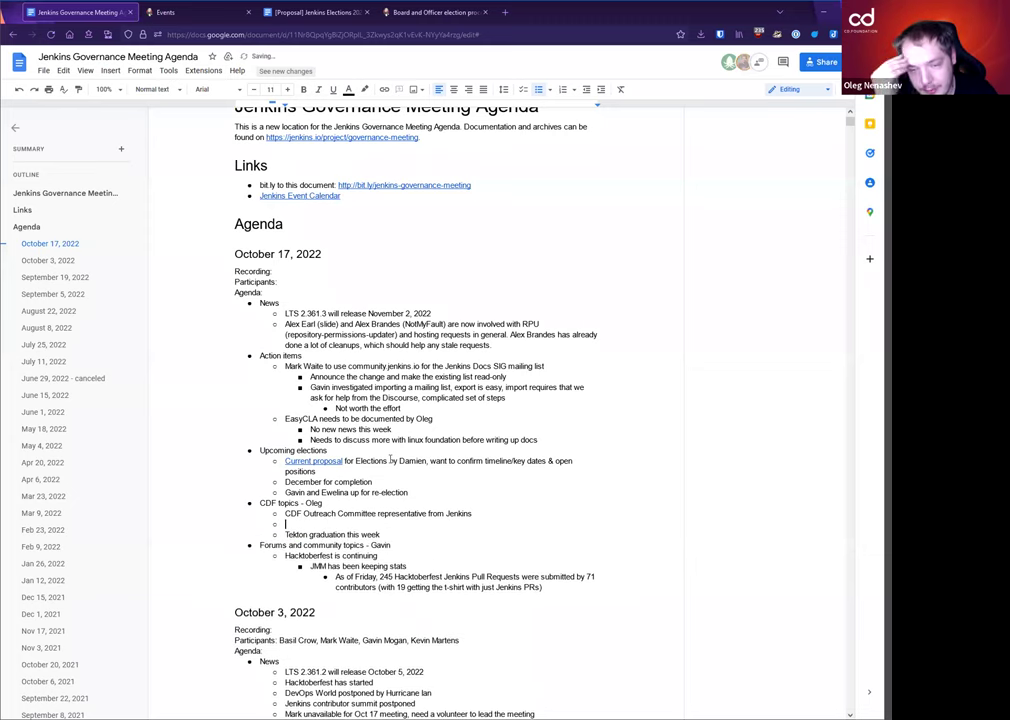
{"action": "key", "text": "Tab"}
{"action": "type", "text": "Proposed"}
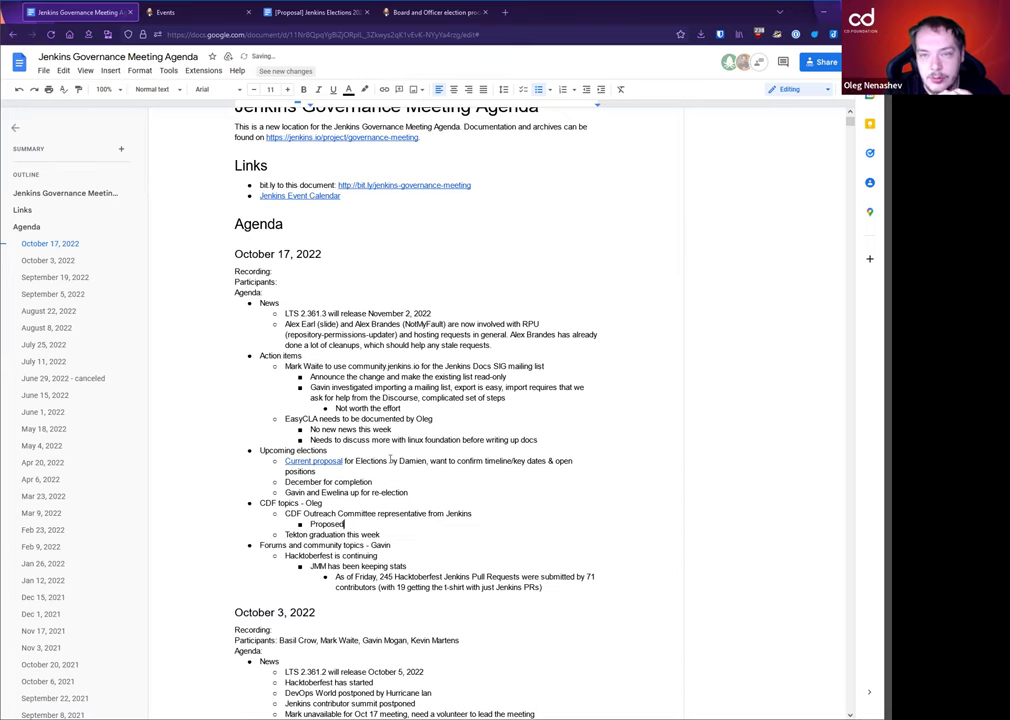
{"action": "type", "text": " Alyssa"}
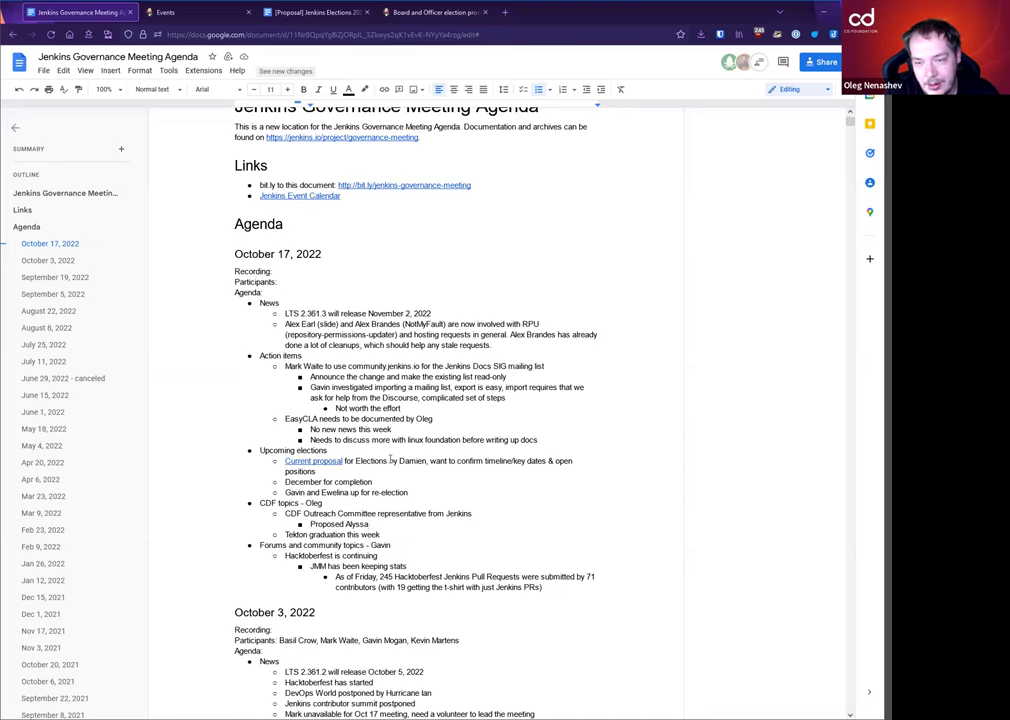
Add a second sub-bullet 'Investor, Marketing, Community events', correcting the Invester misspelling.
{"action": "key", "text": "Return"}
{"action": "type", "text": "Investor"}
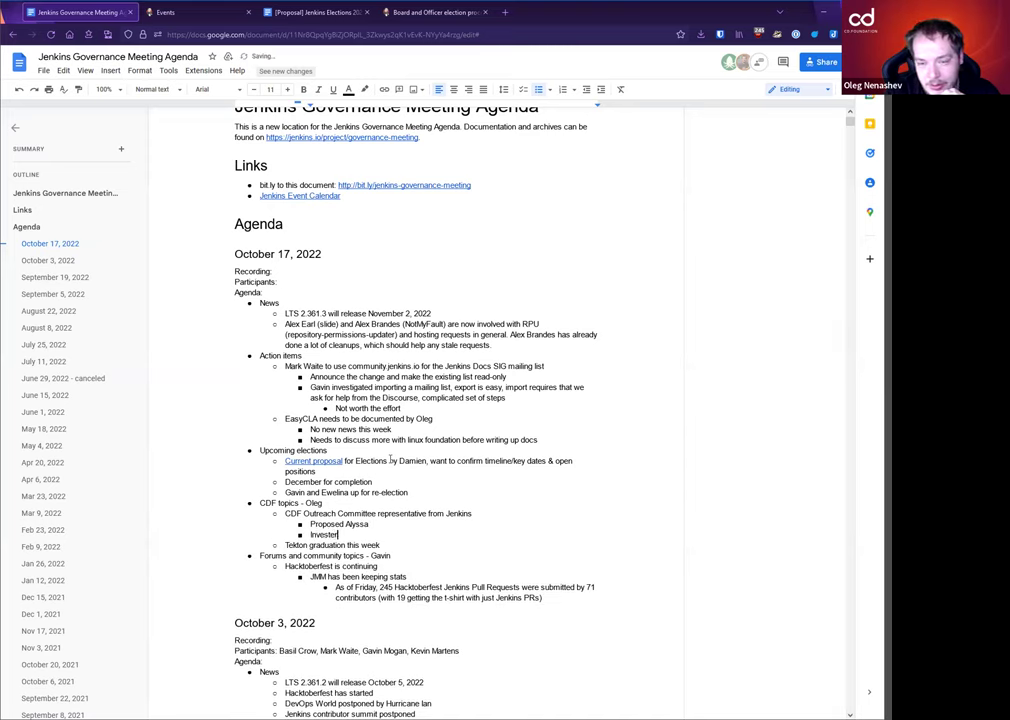
{"action": "key", "text": "BackSpace"}
{"action": "key", "text": "BackSpace"}
{"action": "key", "text": "BackSpace"}
{"action": "type", "text": "stor"}
{"action": "type", "text": ", Marketing"}
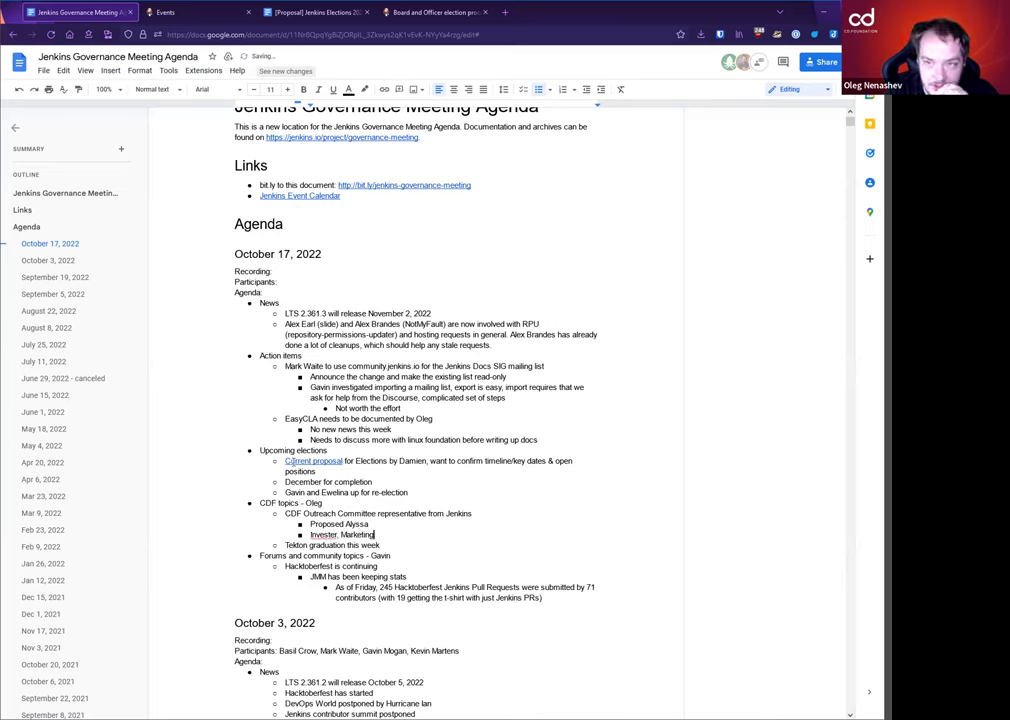
{"action": "right_click", "coordinate": [318, 536]}
{"action": "left_click", "coordinate": [345, 567]}
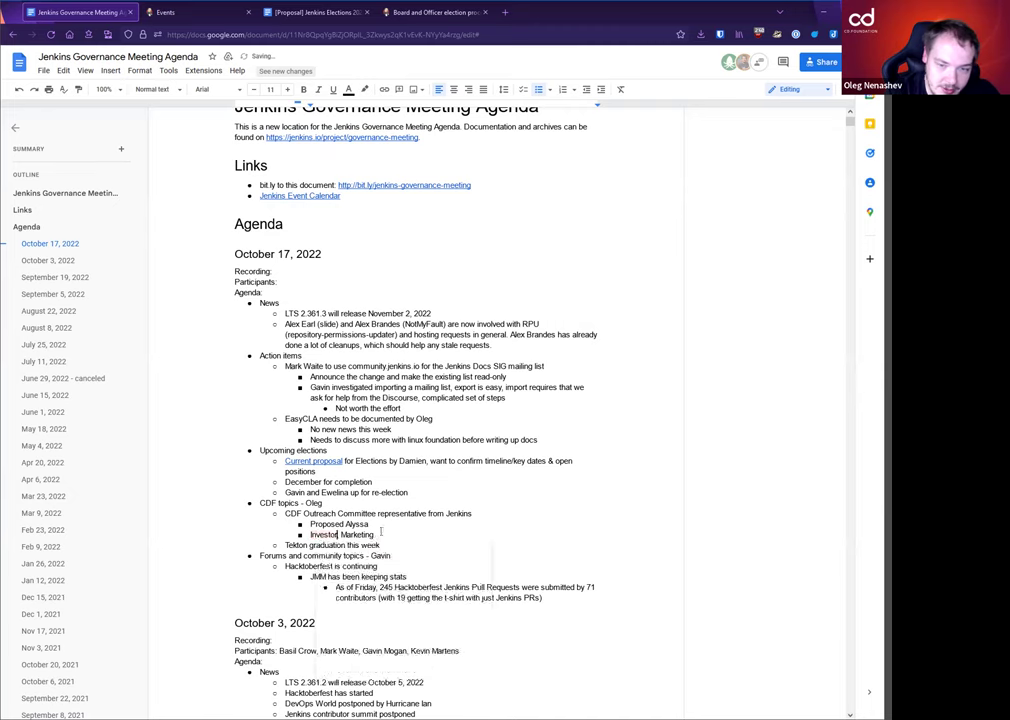
{"action": "type", "text": ", Co"}
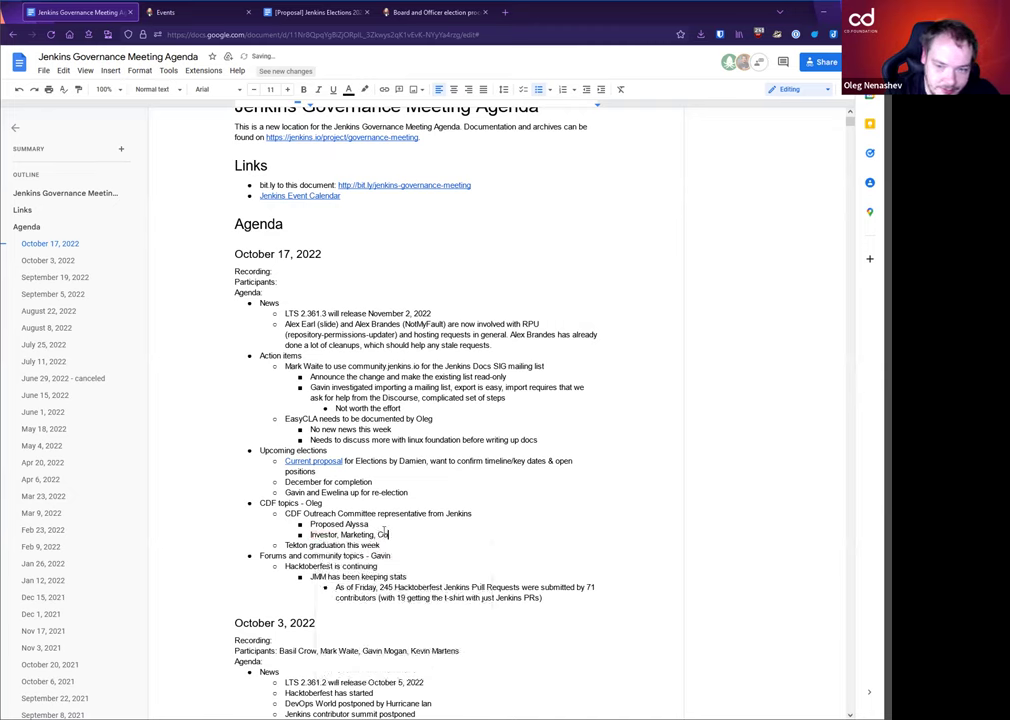
{"action": "type", "text": "mmunity events"}
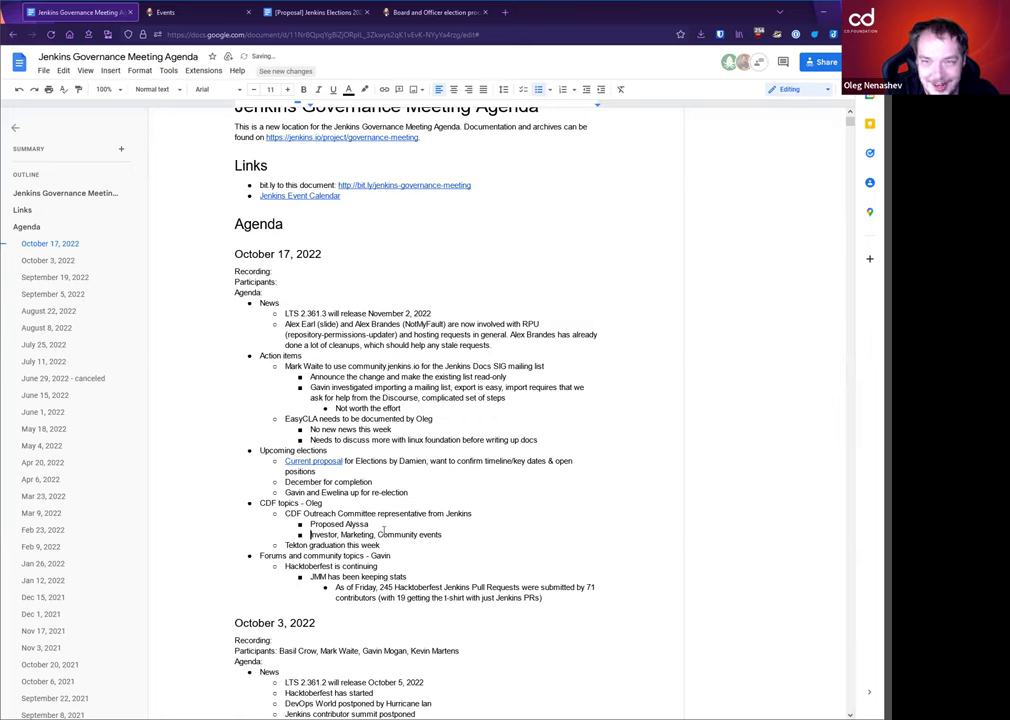
Revise it to 'Events, Marketing, Ambassador program' and add 'No deadline, but ongoing and sooner is better than later'.
{"action": "key", "text": "Home"}
{"action": "key", "text": "ctrl+shift+Right"}
{"action": "type", "text": "Events,"}
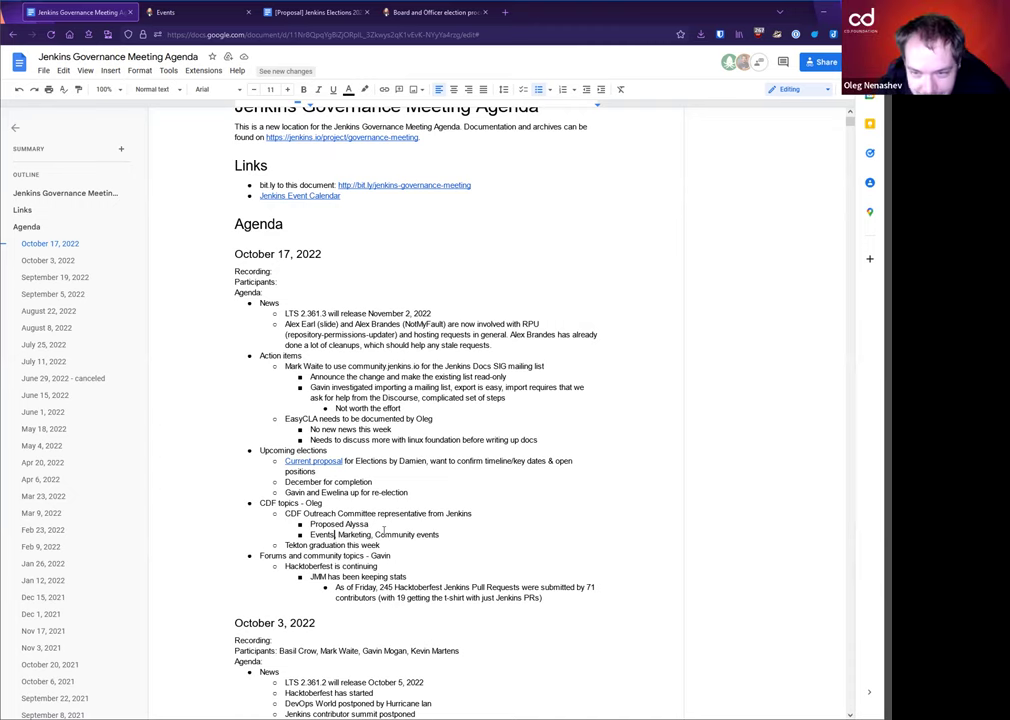
{"action": "key", "text": "Right"}
{"action": "key", "text": "Right"}
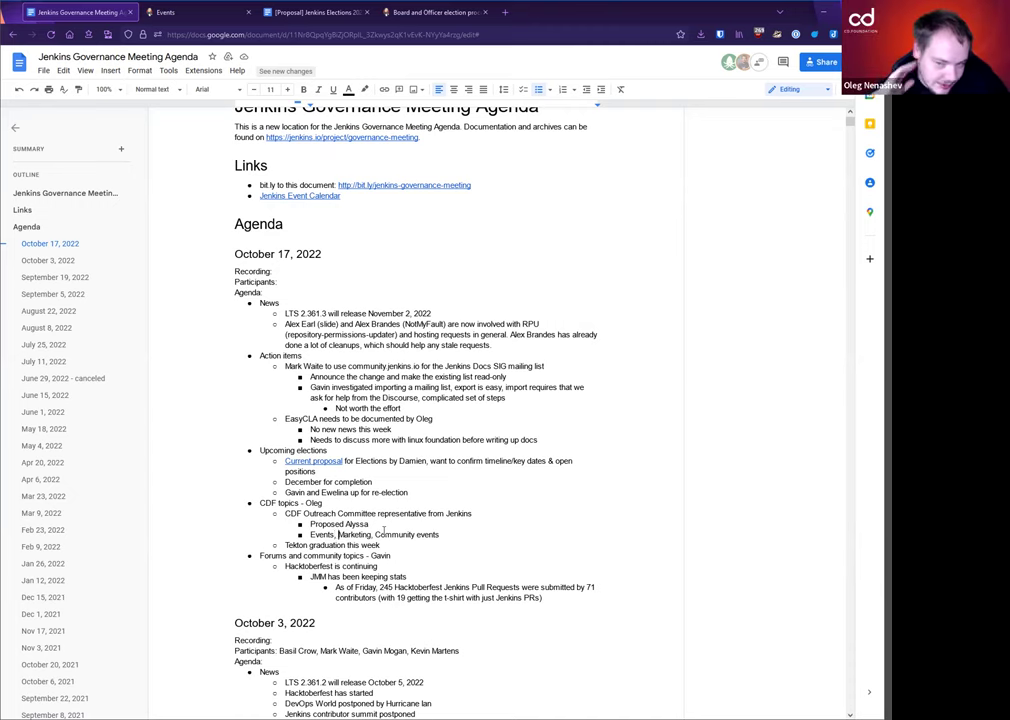
{"action": "key", "text": "End"}
{"action": "key", "text": "BackSpace"}
{"action": "key", "text": "BackSpace"}
{"action": "key", "text": "BackSpace"}
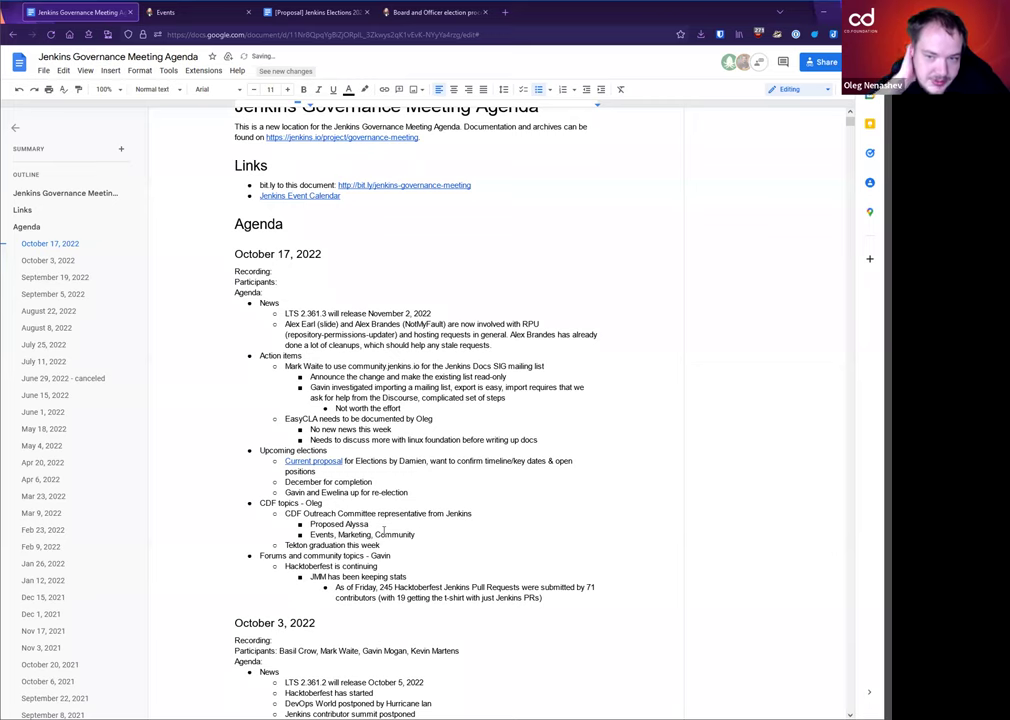
{"action": "key", "text": "BackSpace"}
{"action": "key", "text": "BackSpace"}
{"action": "key", "text": "BackSpace"}
{"action": "type", "text": "A"}
{"action": "key", "text": "BackSpace"}
{"action": "type", "text": "Amb"}
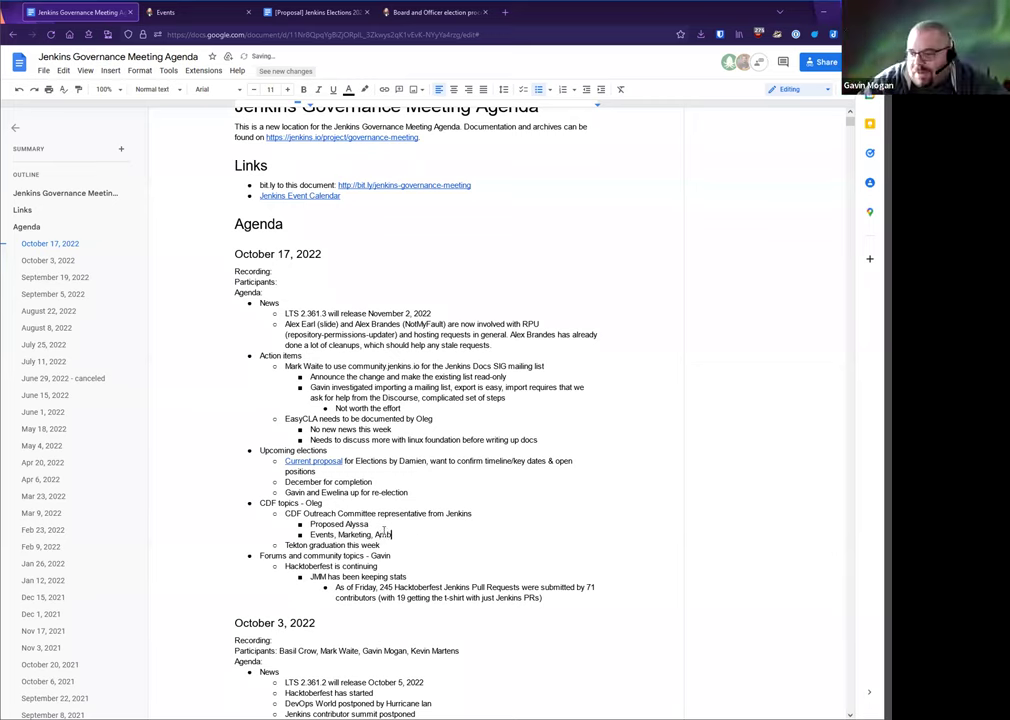
{"action": "type", "text": "assa"}
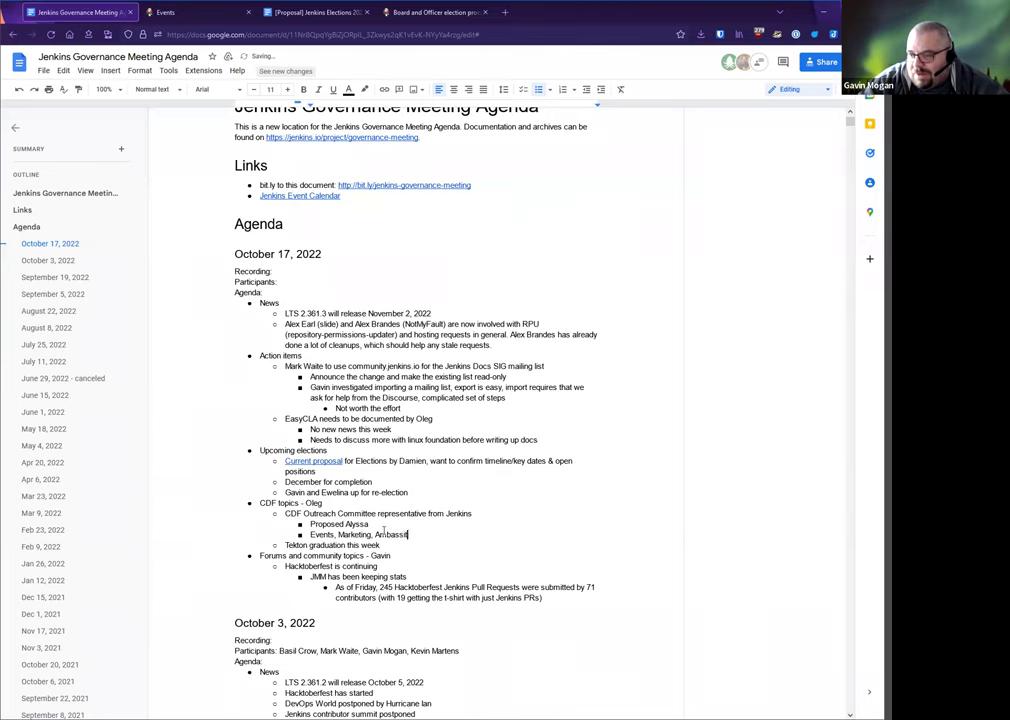
{"action": "type", "text": "dor program"}
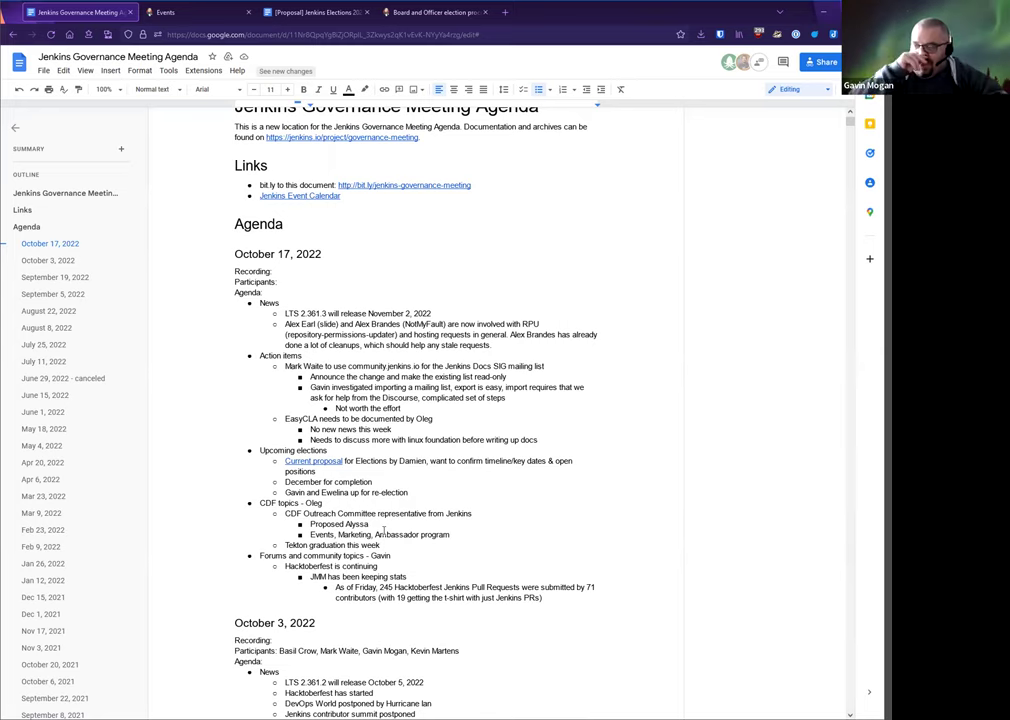
{"action": "key", "text": "Return"}
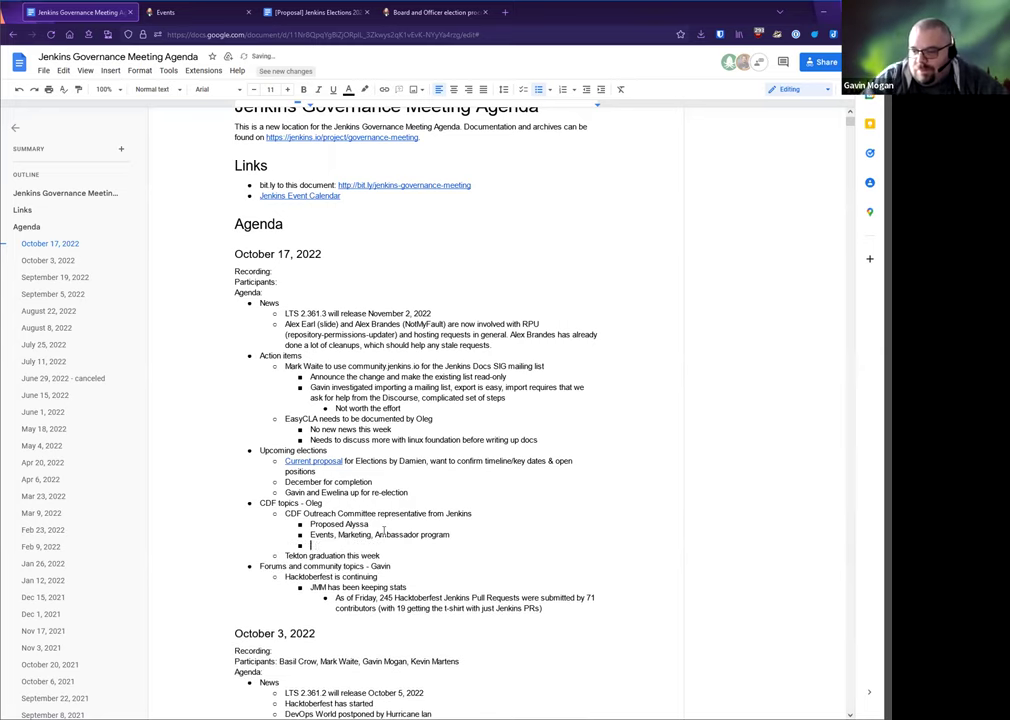
{"action": "type", "text": "No deadli"}
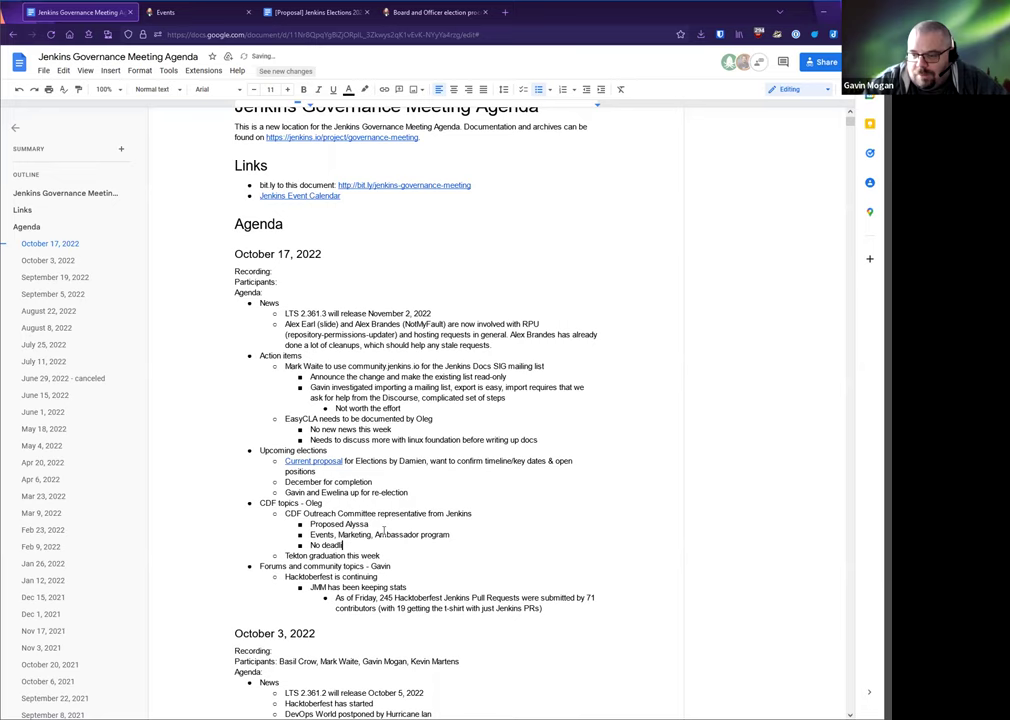
{"action": "type", "text": "ne, but ongoing"}
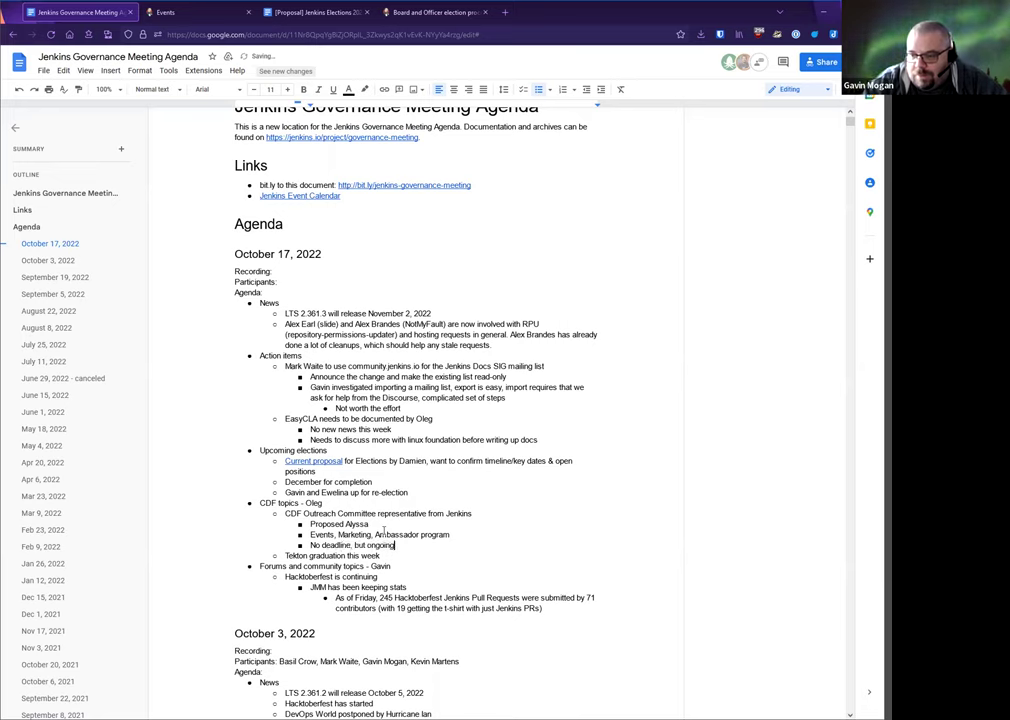
{"action": "type", "text": " and sooner is better"}
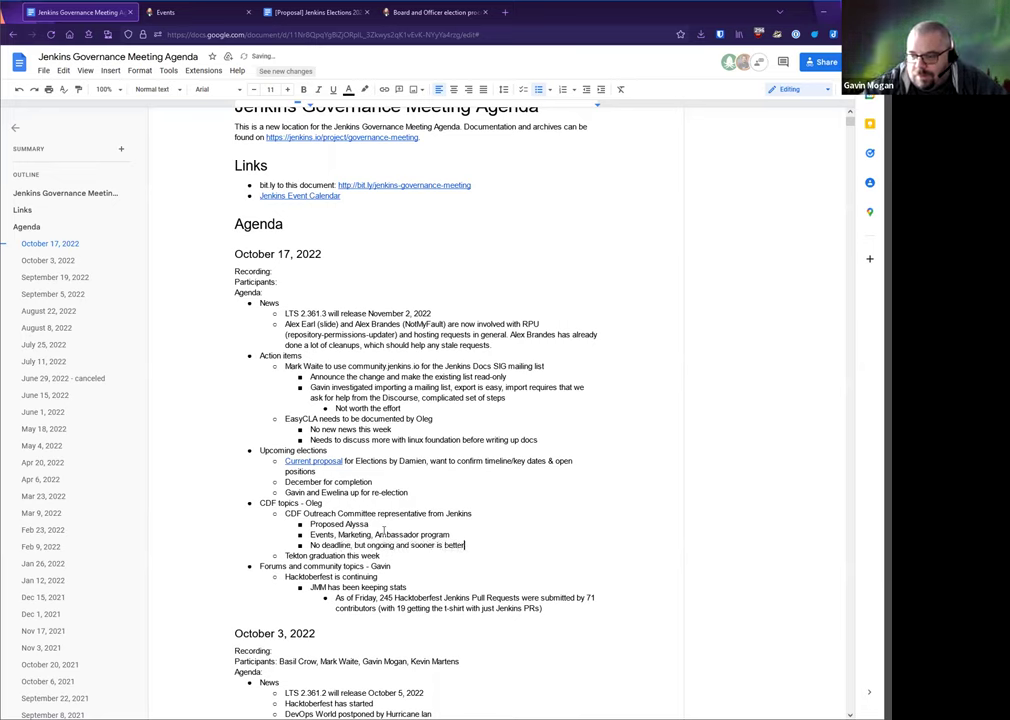
{"action": "type", "text": " than later"}
Under Tekton graduation this week, add bullets 🎉🎉🎉🎉, 'General consensus for graduation', and a tada emoji row.
{"action": "key", "text": "Down"}
{"action": "key", "text": "Return"}
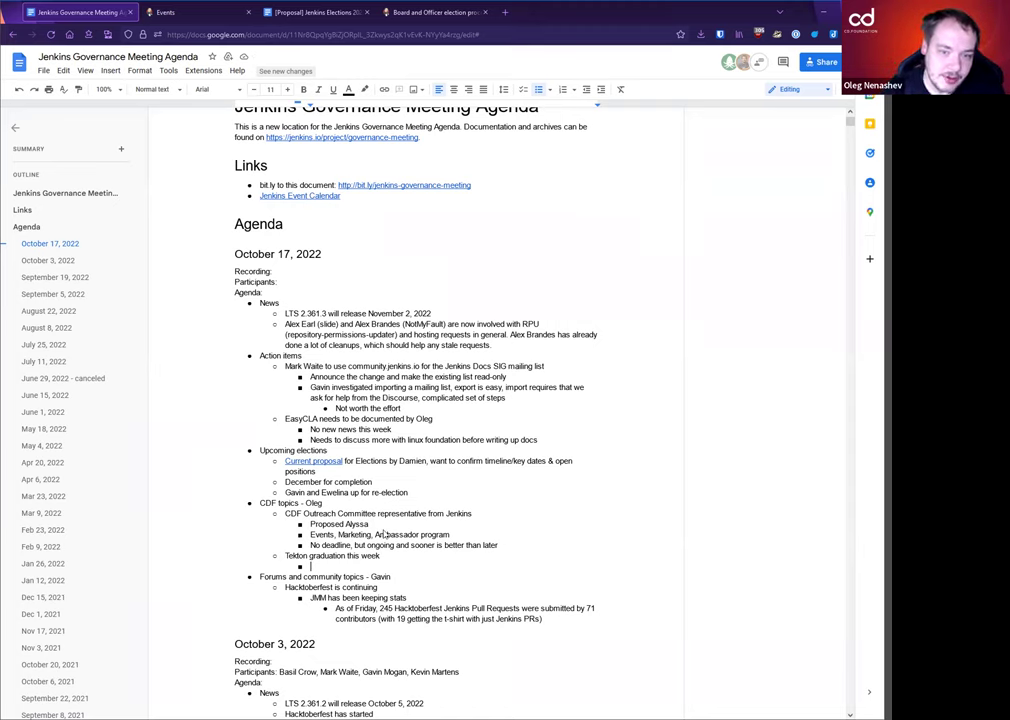
{"action": "type", "text": "🎉🎉🎉🎉"}
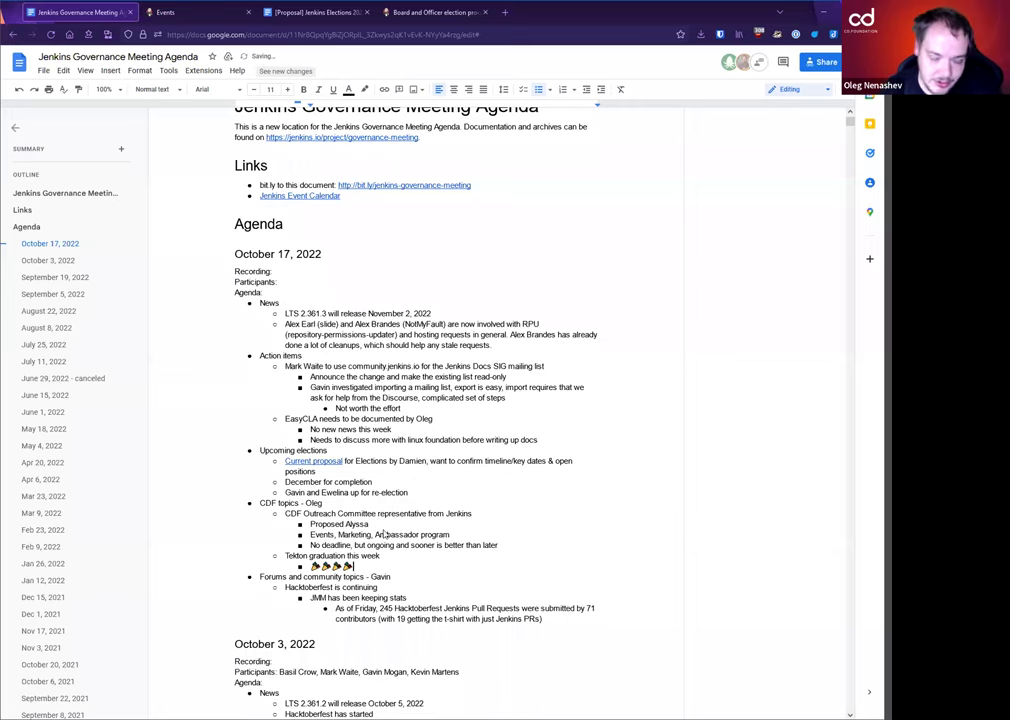
{"action": "key", "text": "Return"}
{"action": "type", "text": "General"}
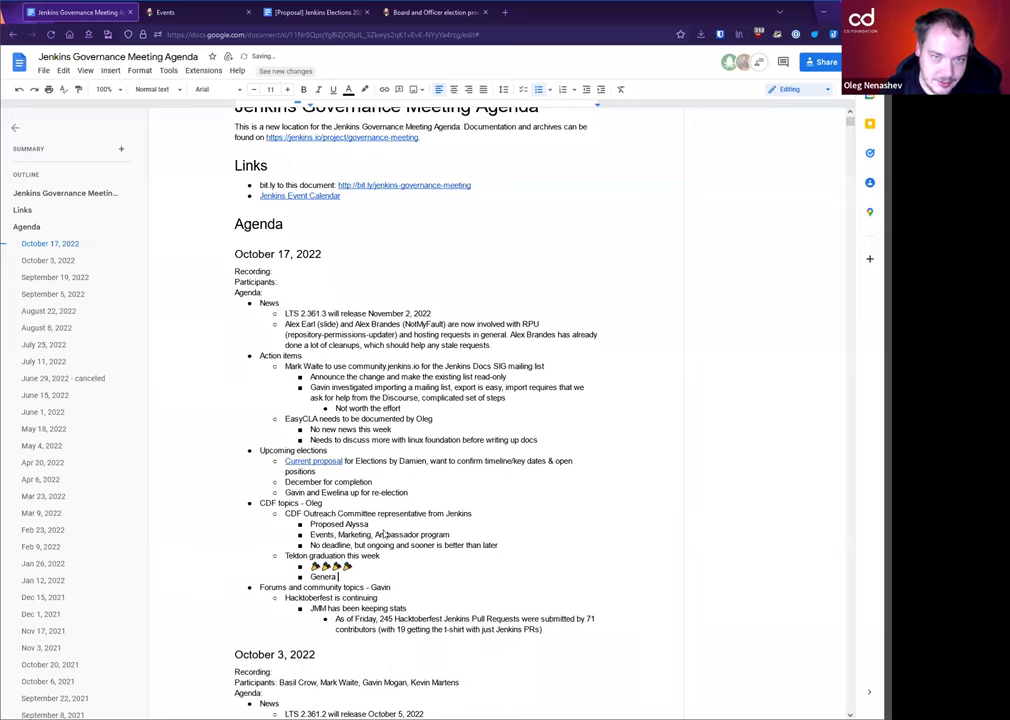
{"action": "type", "text": " consensus"}
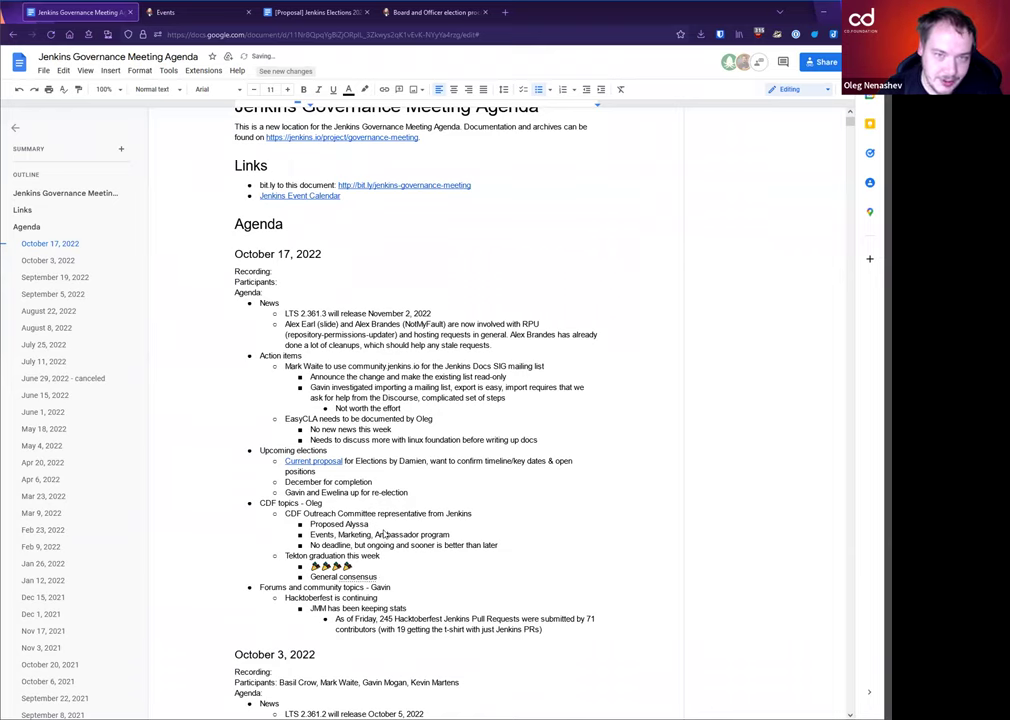
{"action": "type", "text": " for graduation"}
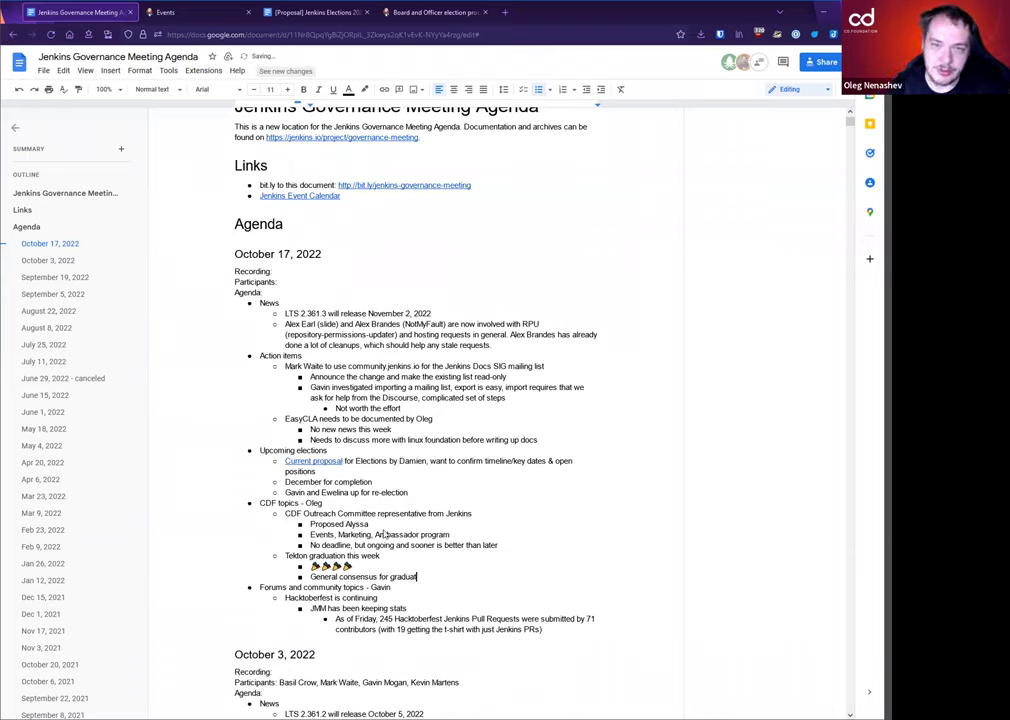
{"action": "key", "text": "Return"}
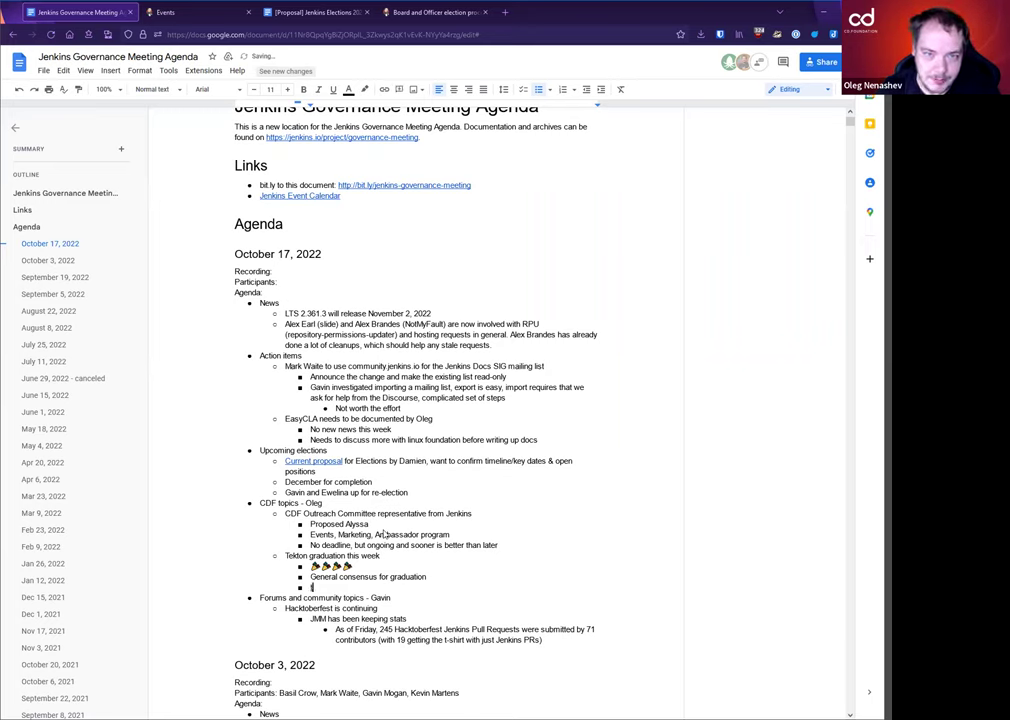
{"action": "type", "text": "tada"}
{"action": "key", "text": "Return"}
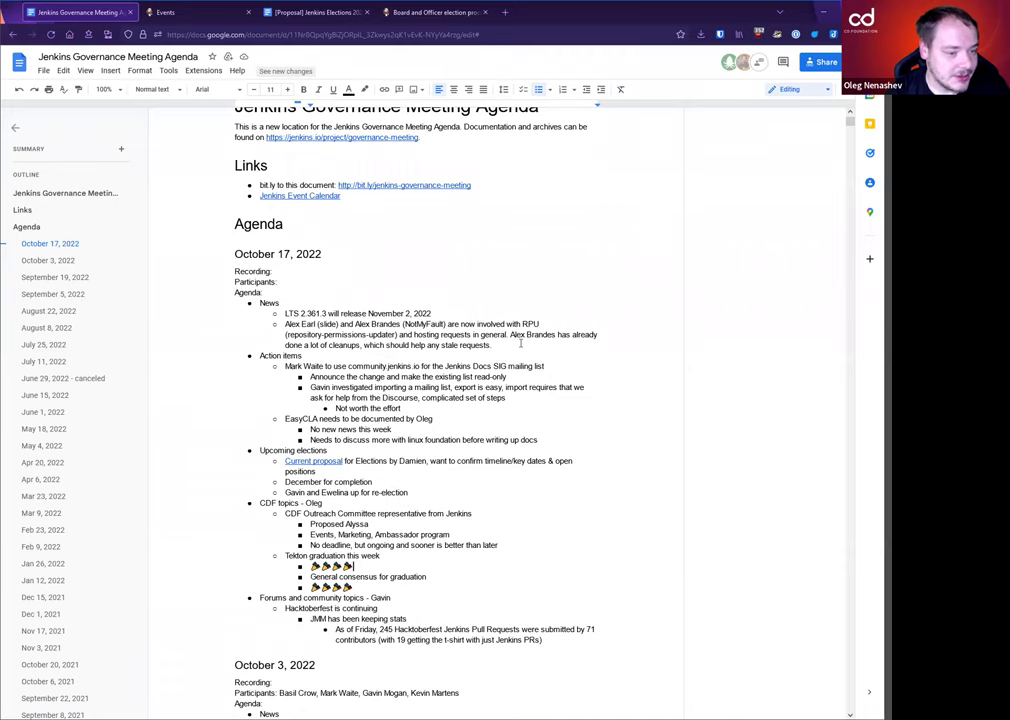
Add a core maintainer nomination action item noting 'Community is generally positive and consensus to go forward'.
{"action": "left_click", "coordinate": [565, 441]}
{"action": "key", "text": "Return"}
{"action": "key", "text": "shift+Tab"}
{"action": "type", "text": "Alex Brandes for "}
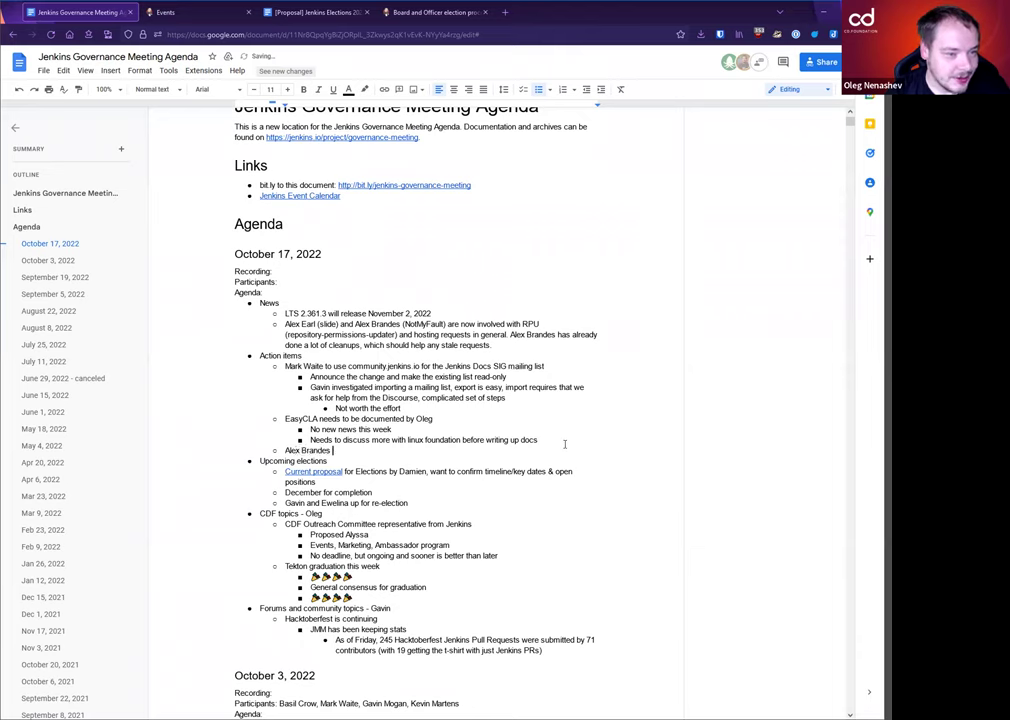
{"action": "type", "text": "core maintainer"}
{"action": "key", "text": "Return"}
{"action": "key", "text": "Tab"}
{"action": "type", "text": "Community is generally "}
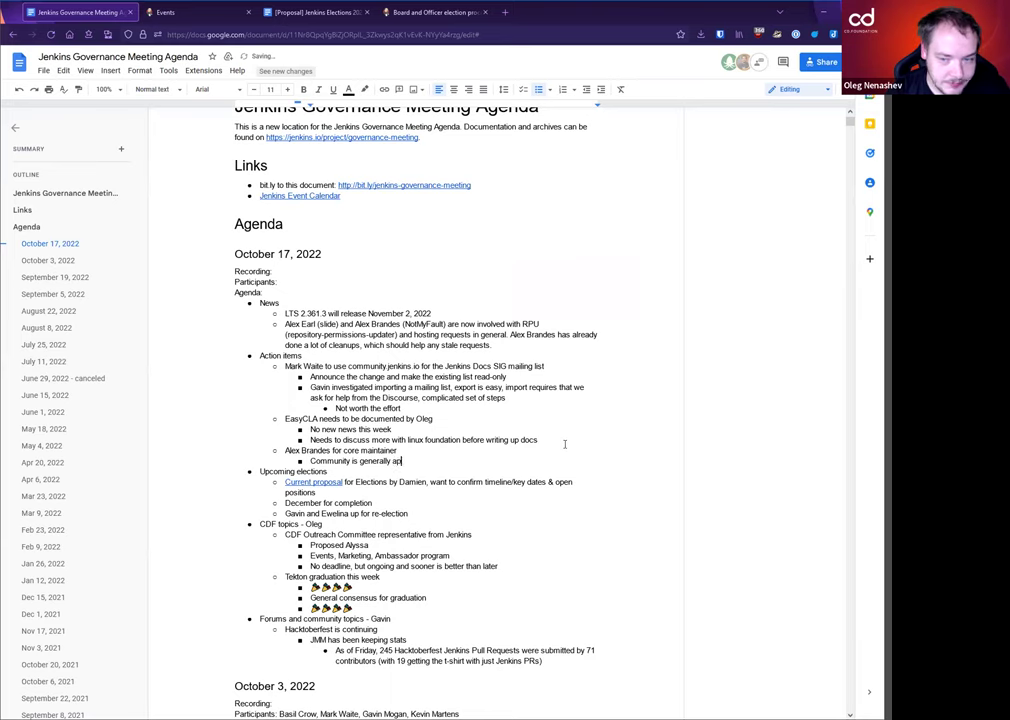
{"action": "type", "text": "positive and consensus"}
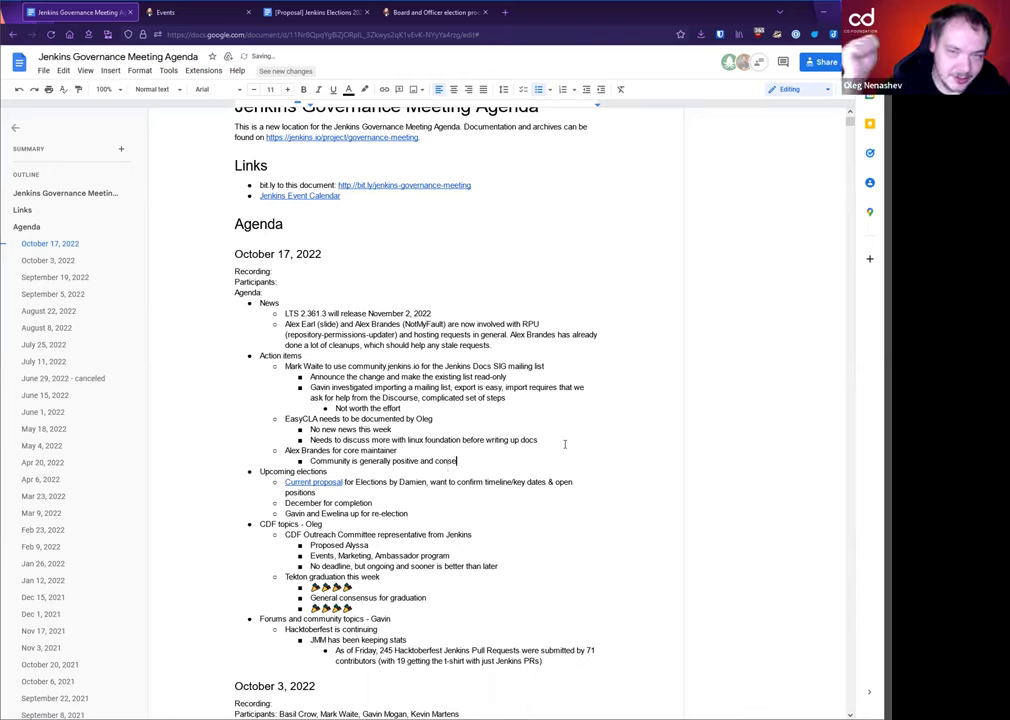
{"action": "type", "text": " to go forward"}
{"action": "key", "text": "Return"}
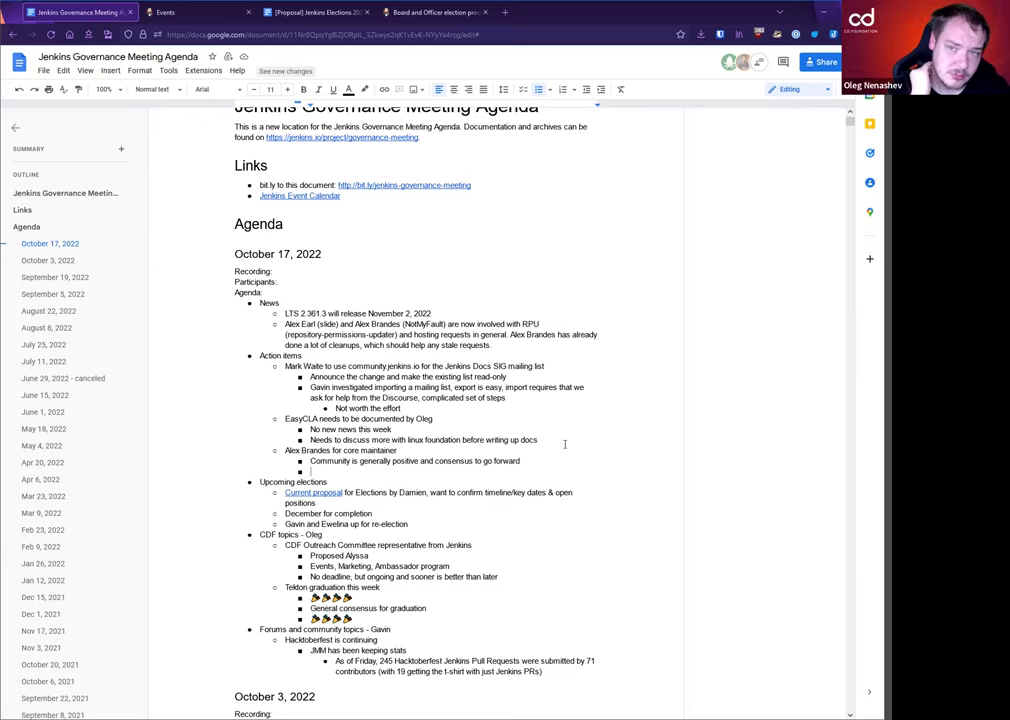
Relocate the core maintainer item and its consensus note under the Forums and community topics heading.
{"action": "key", "text": "BackSpace"}
{"action": "key", "text": "BackSpace"}
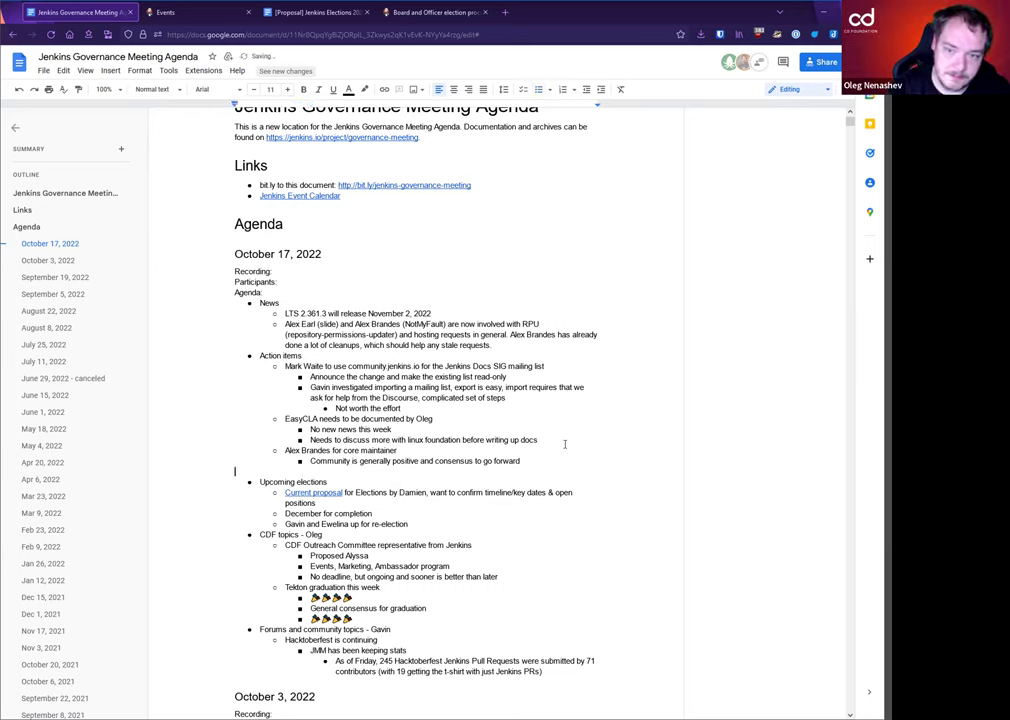
{"action": "key", "text": "shift+Up"}
{"action": "key", "text": "shift+Up"}
{"action": "key", "text": "ctrl+c"}
{"action": "key", "text": "BackSpace"}
{"action": "key", "text": "BackSpace"}
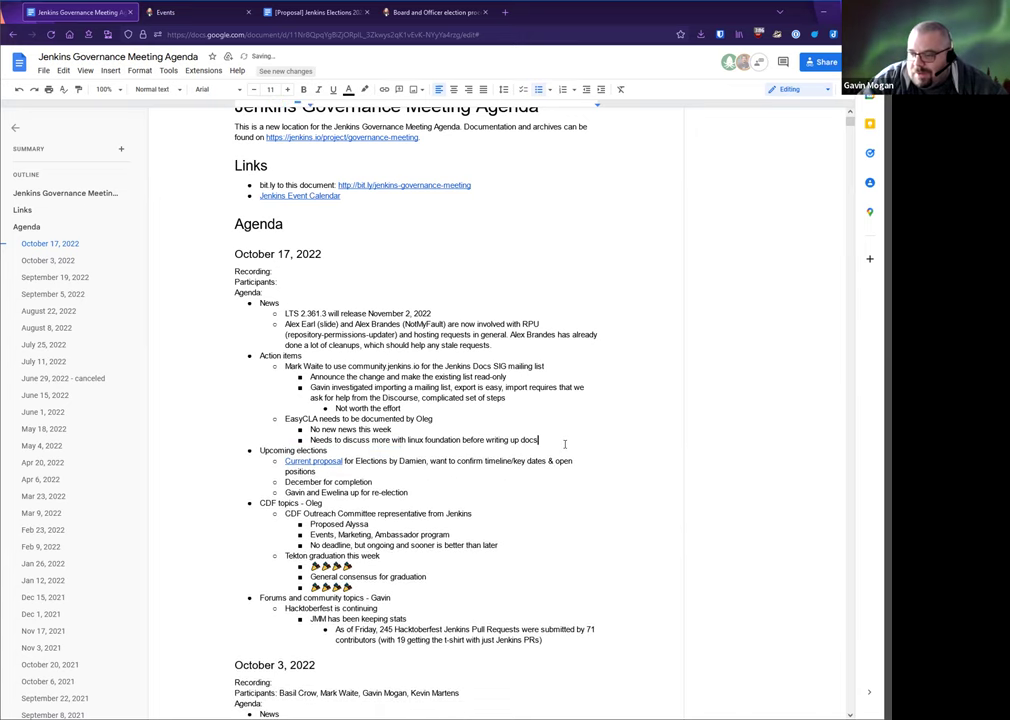
{"action": "key", "text": "Down"}
{"action": "key", "text": "Down"}
{"action": "key", "text": "Down"}
{"action": "key", "text": "Return"}
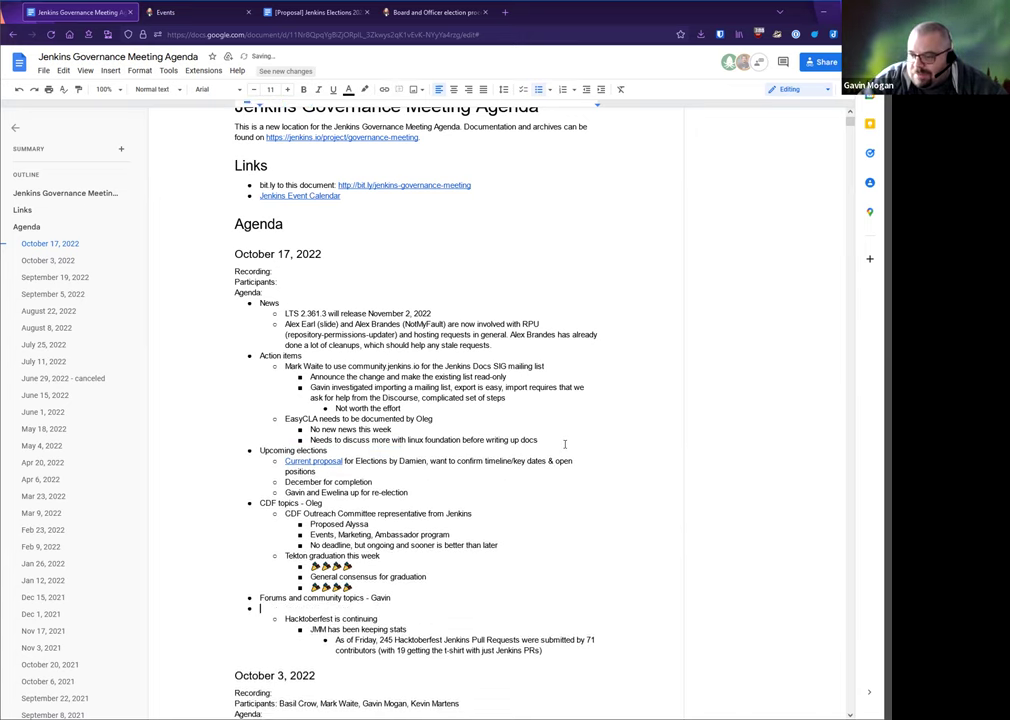
{"action": "key", "text": "ctrl+v"}
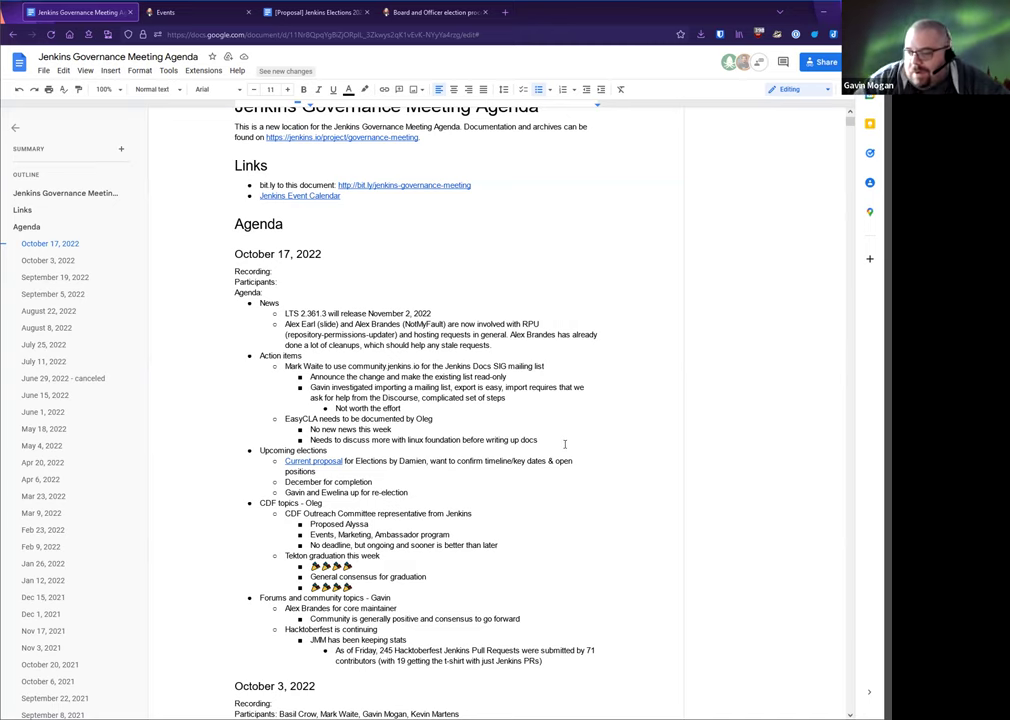
{"action": "key", "text": "Home"}
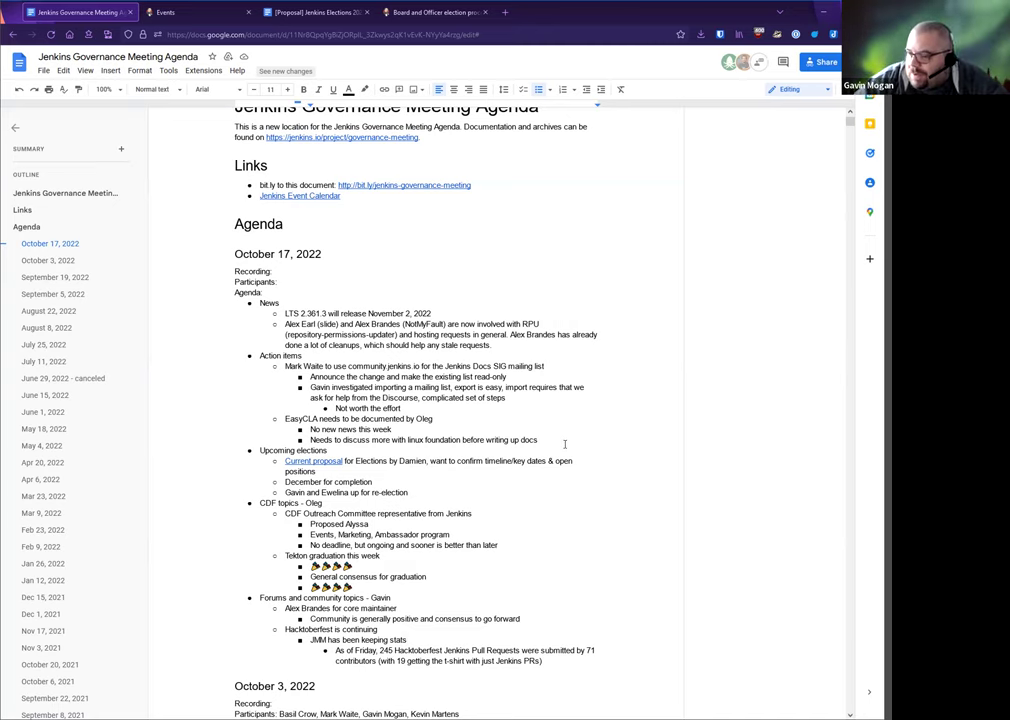
{"action": "key", "text": "Down"}
{"action": "key", "text": "Down"}
{"action": "key", "text": "Down"}
{"action": "key", "text": "End"}
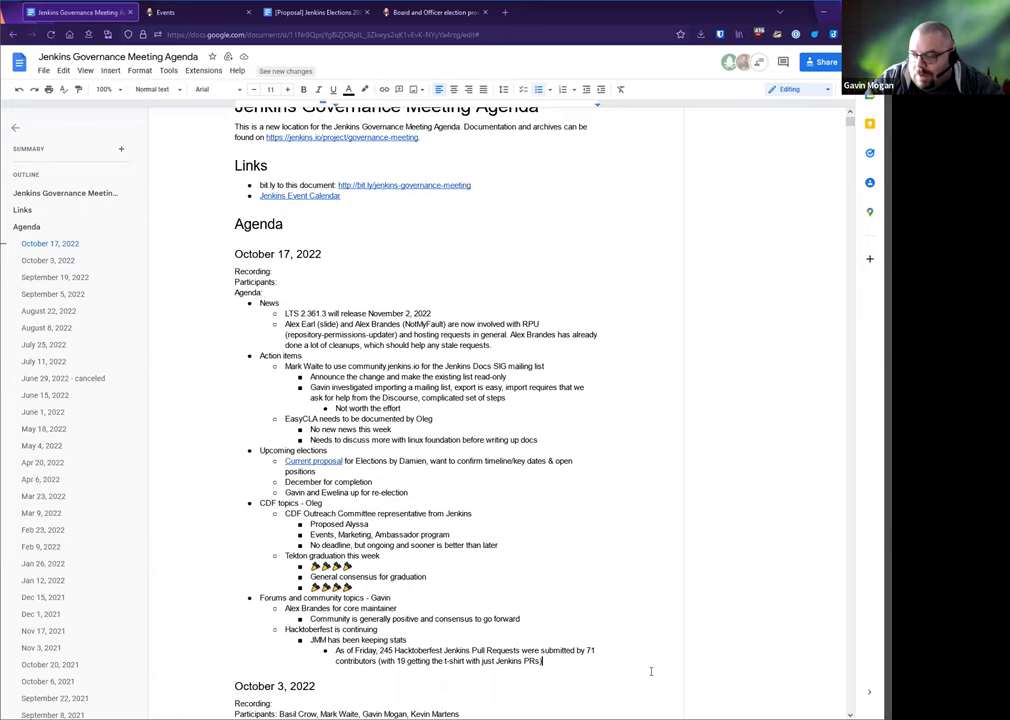
Add topic 'Tomcat issues keep getting brought up' with a sub-point proposing a supported-and-tested compatibility matrix.
{"action": "key", "text": "Return"}
{"action": "key", "text": "shift+Tab"}
{"action": "key", "text": "shift+Tab"}
{"action": "type", "text": "Tomc"}
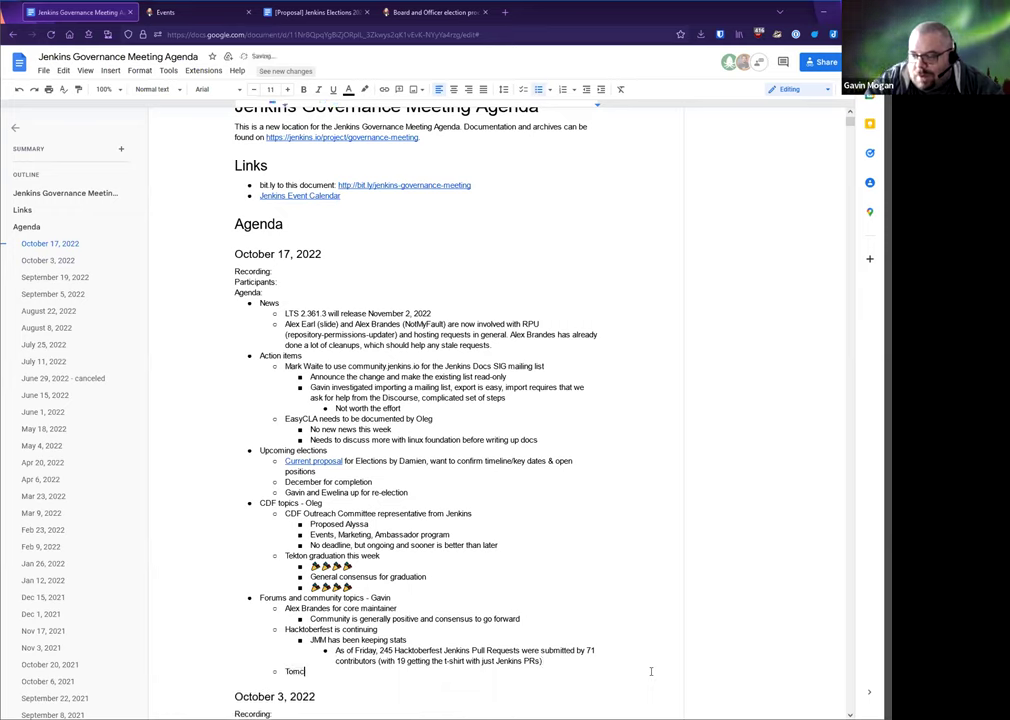
{"action": "type", "text": "at (ssues keep g"}
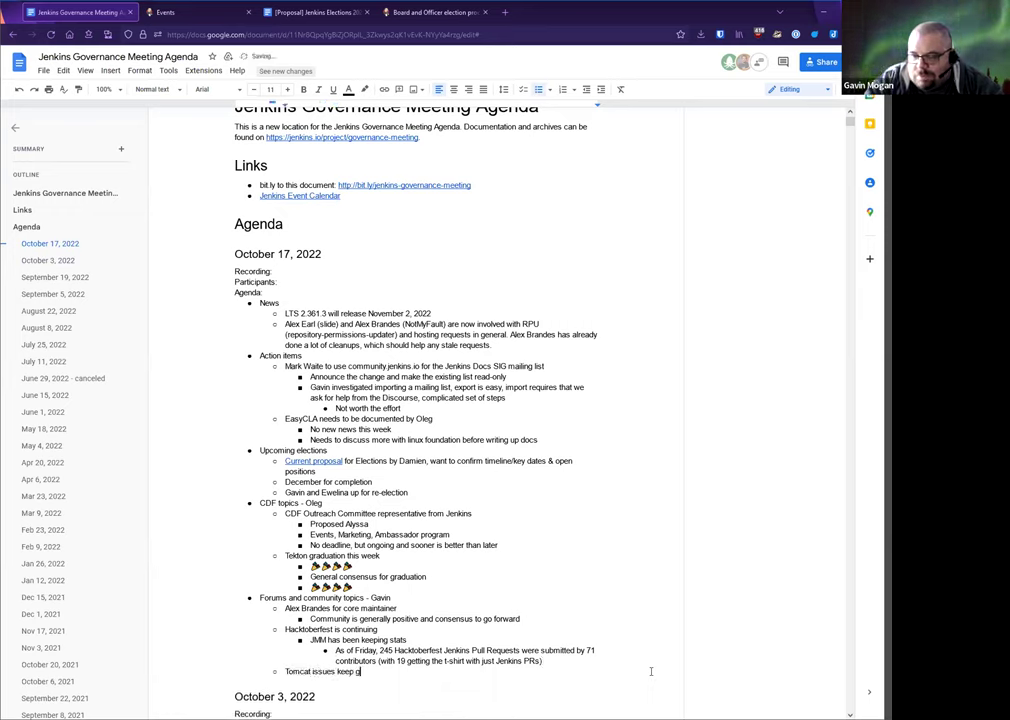
{"action": "type", "text": "etting a"}
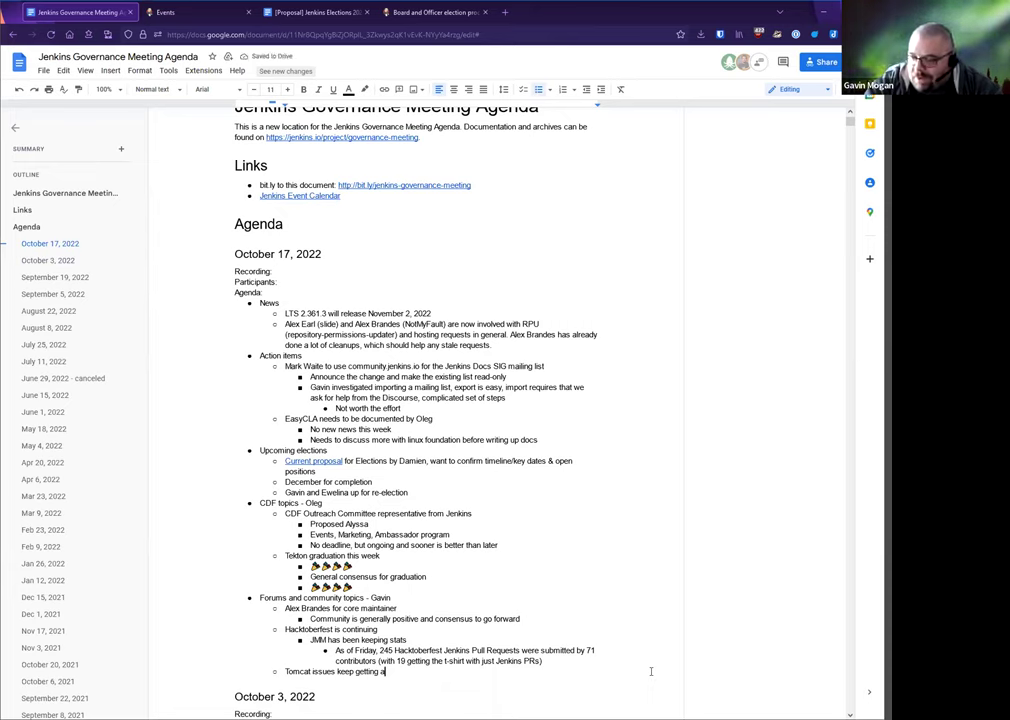
{"action": "key", "text": "BackSpace"}
{"action": "type", "text": "brought up"}
{"action": "key", "text": "Return"}
{"action": "key", "text": "Tab"}
{"action": "type", "text": "Proposed adding a "}
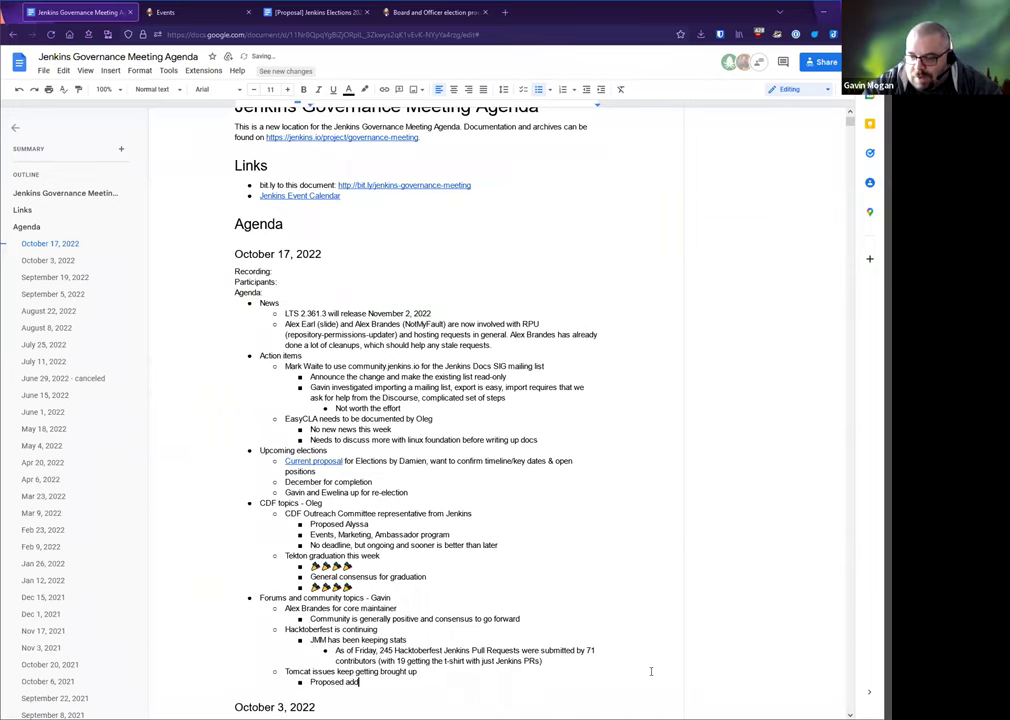
{"action": "type", "text": "compati"}
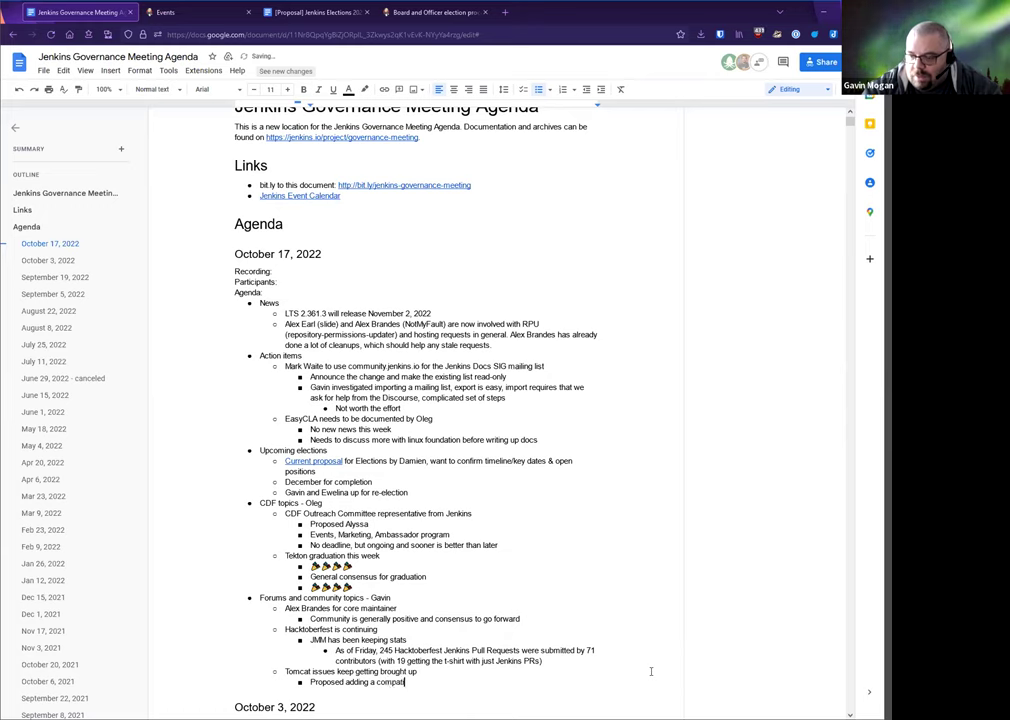
{"action": "type", "text": "bility matrix about what we su"}
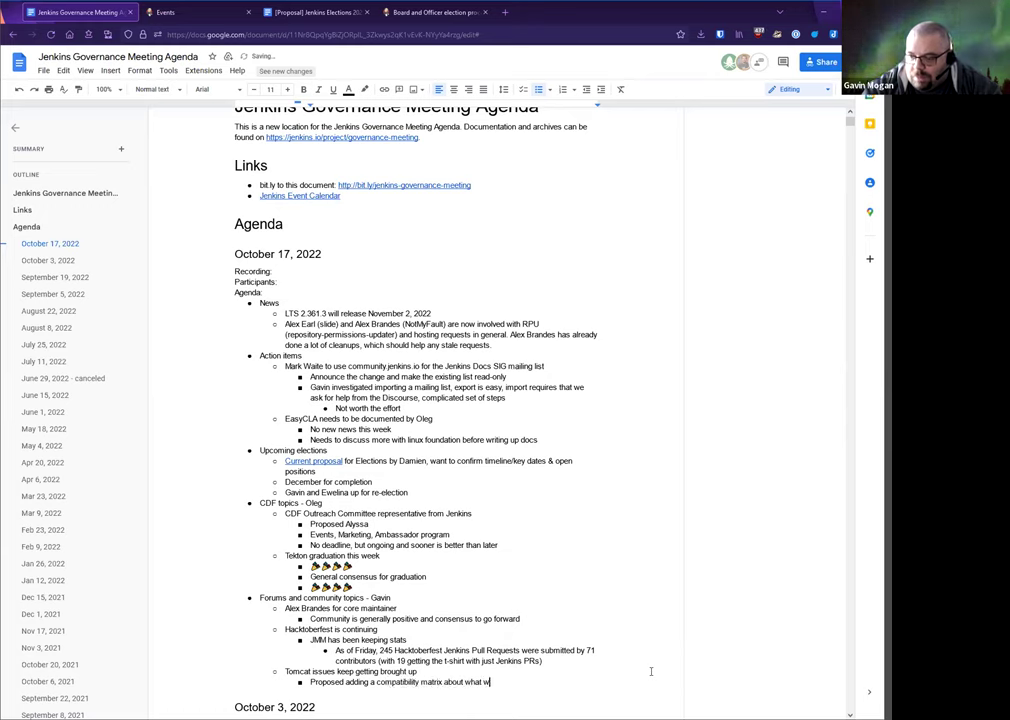
{"action": "type", "text": "pport and what i"}
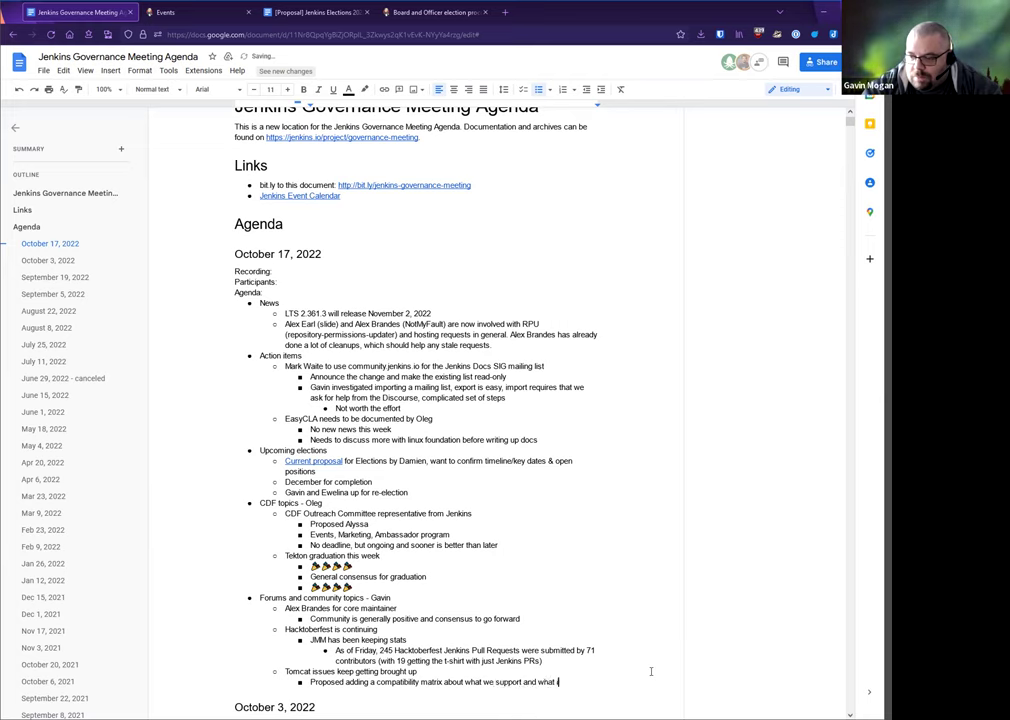
{"action": "type", "text": "s tested etc"}
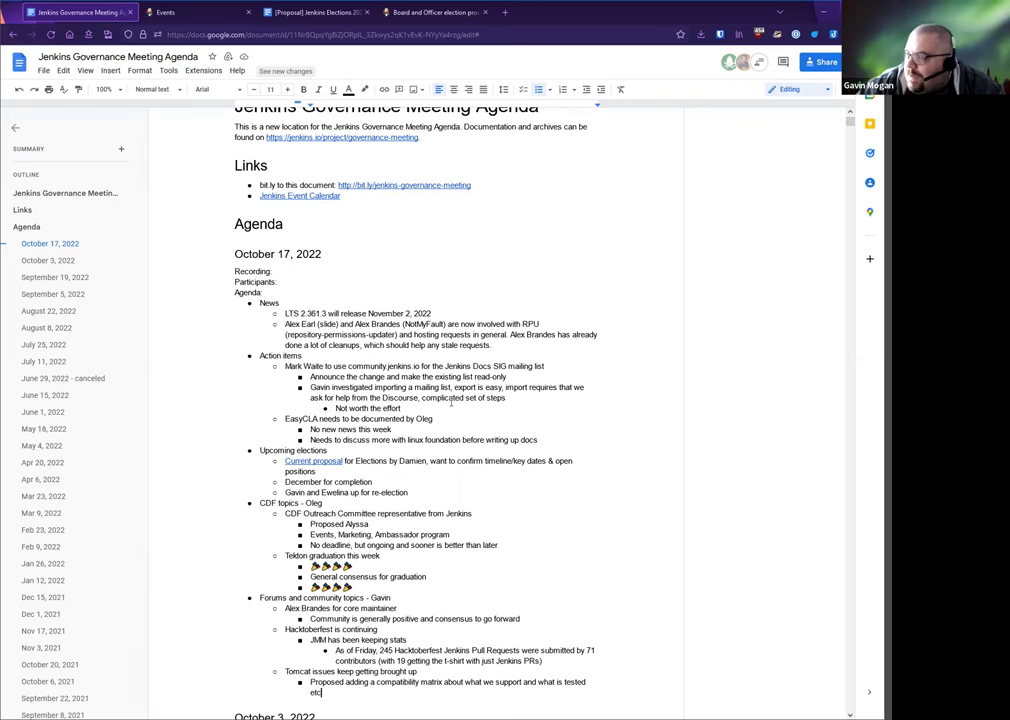
{"action": "scroll", "coordinate": [453, 405], "scroll_direction": "down", "scroll_amount": 1}
{"action": "scroll", "coordinate": [453, 405], "scroll_direction": "down", "scroll_amount": 1}
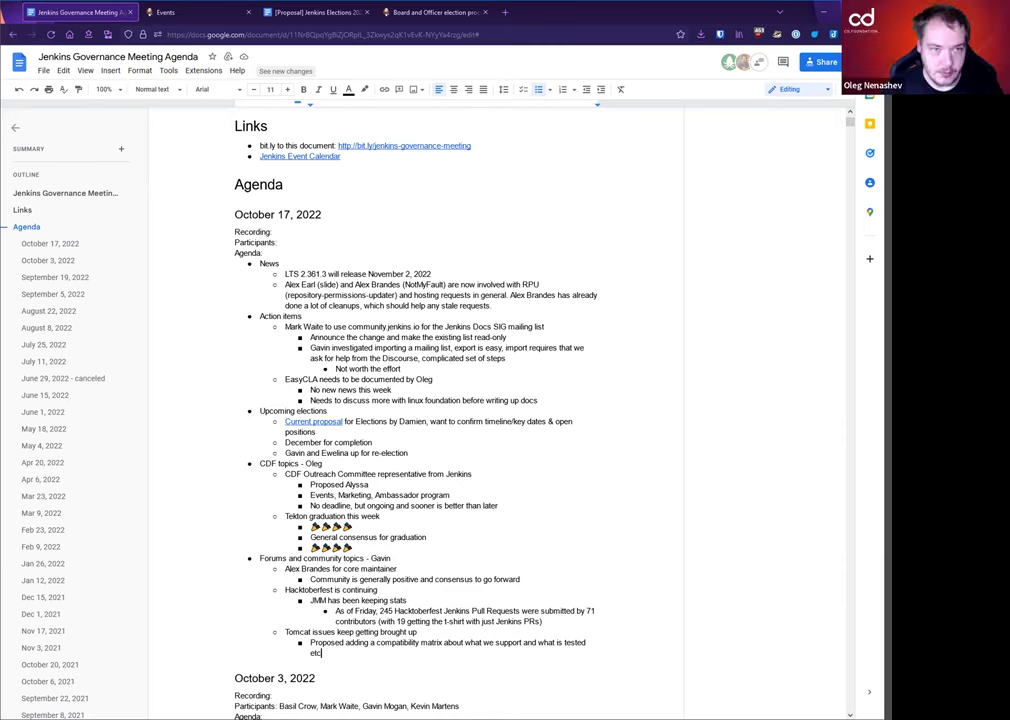
Enter the four attendees' names after 'Participants:' and add the second attendee's surname.
{"action": "double_click", "coordinate": [295, 241]}
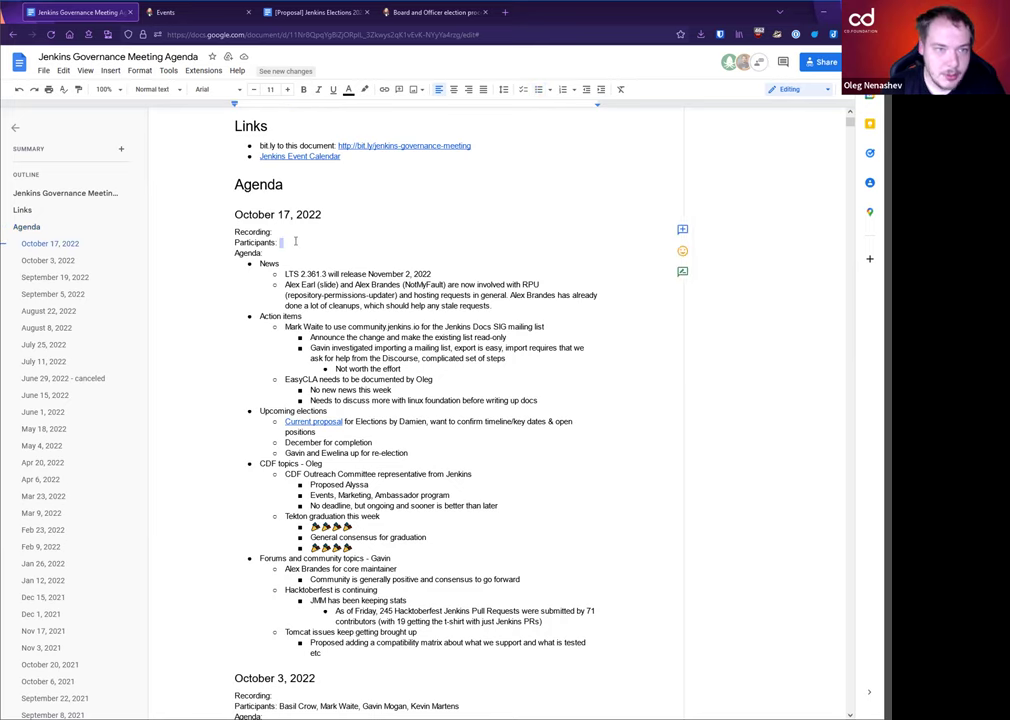
{"action": "type", "text": "Gavi"}
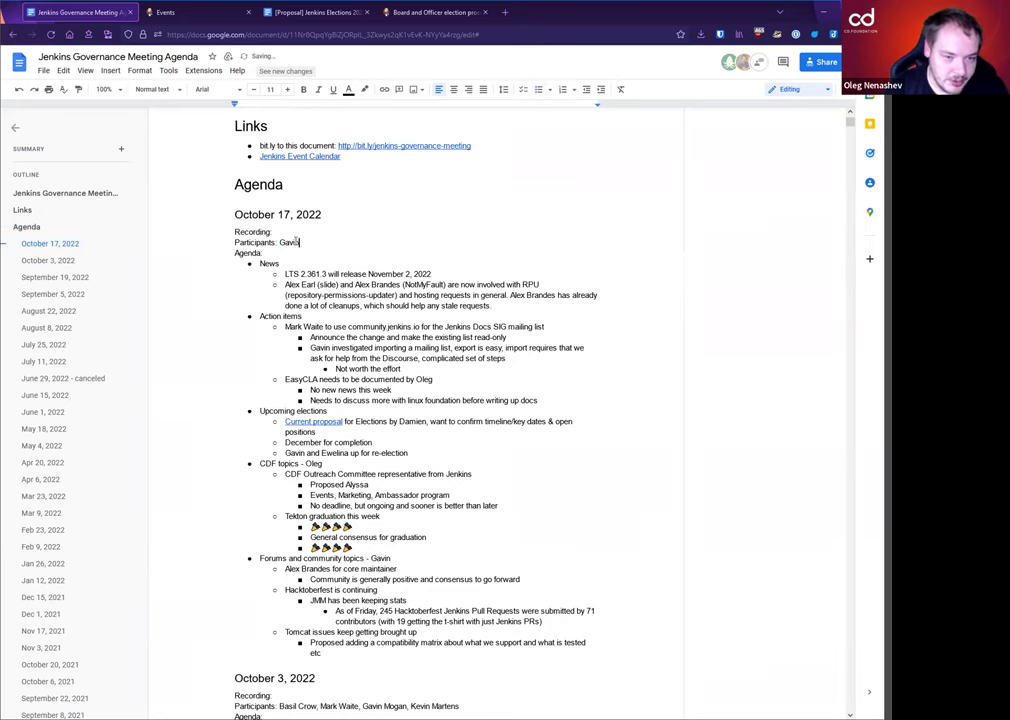
{"action": "type", "text": "n Mogan, Ew"}
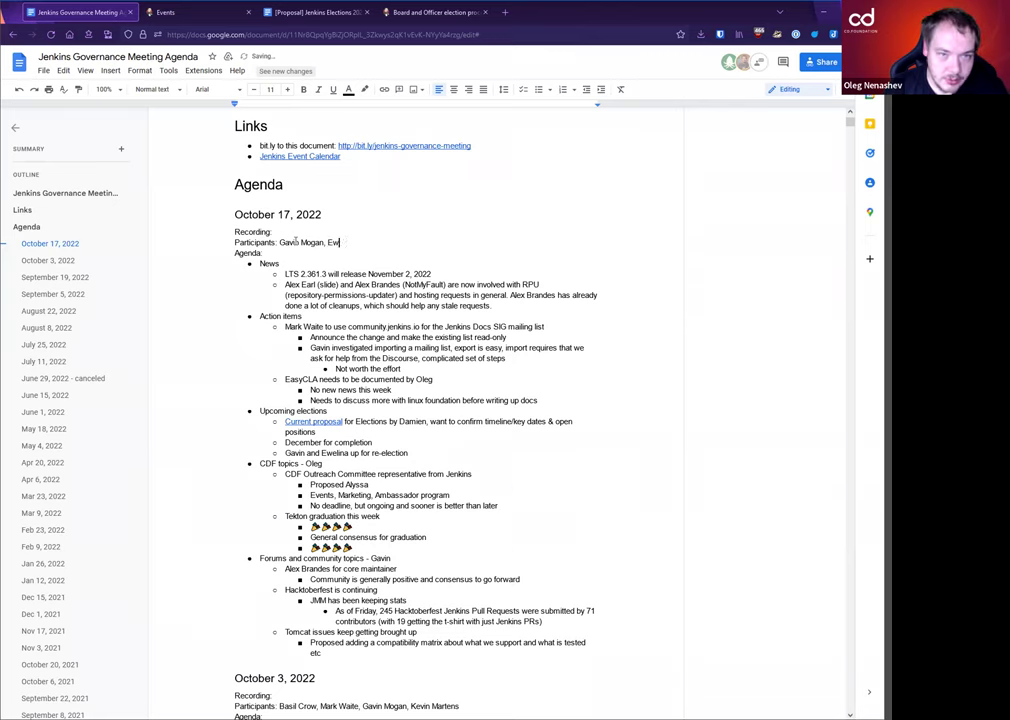
{"action": "type", "text": "elina, Oleg "}
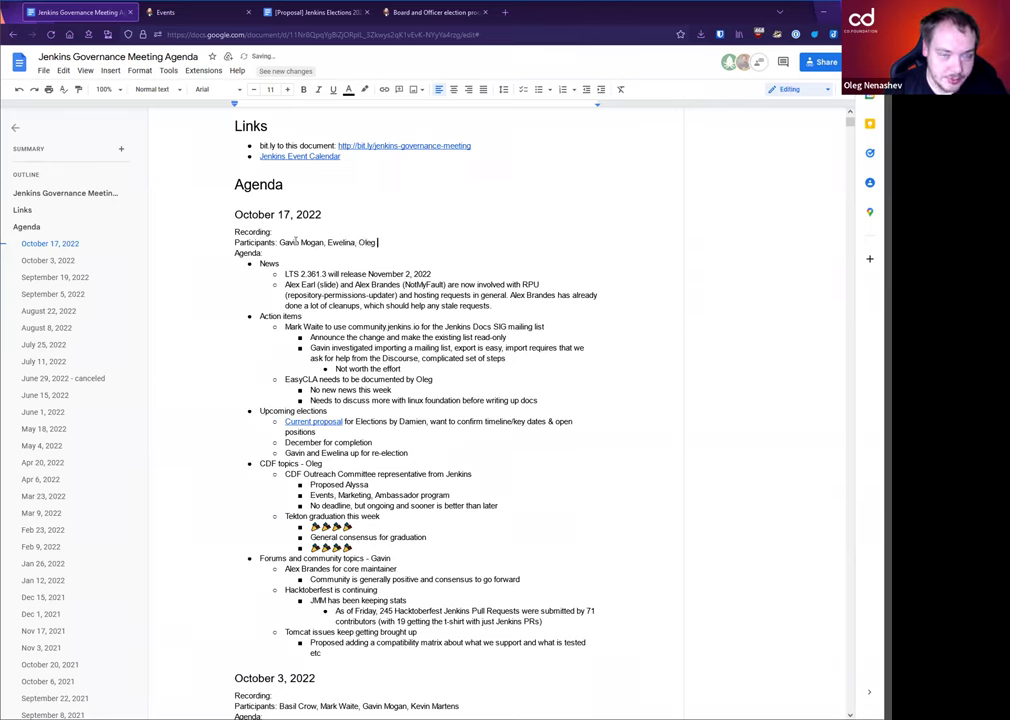
{"action": "type", "text": "Nenashe"}
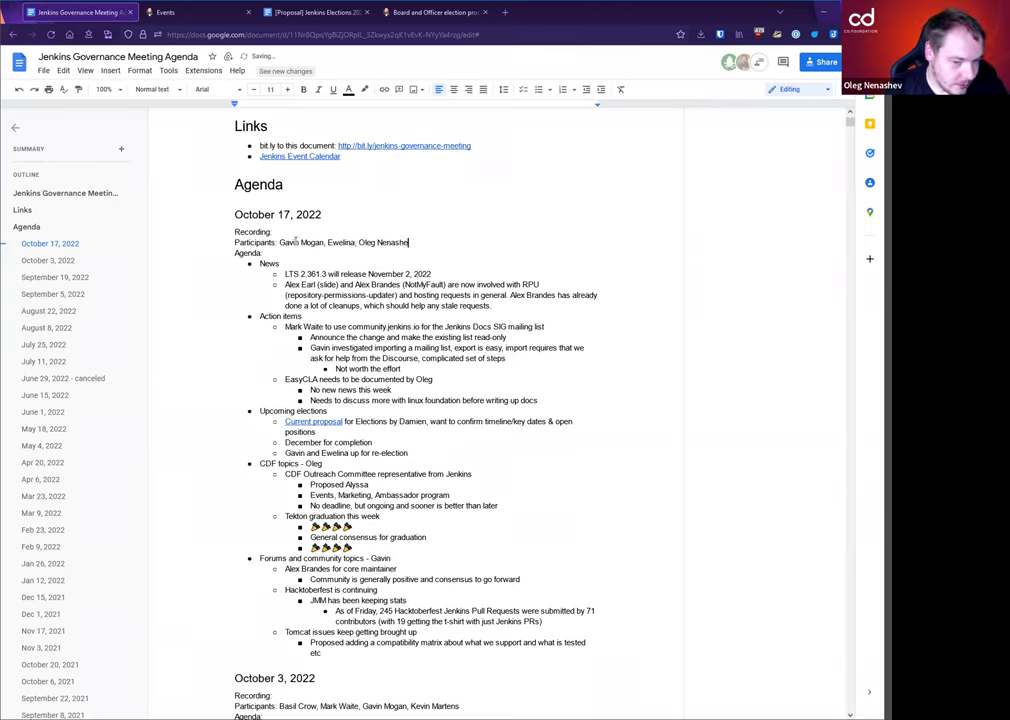
{"action": "type", "text": "v, Kevin "}
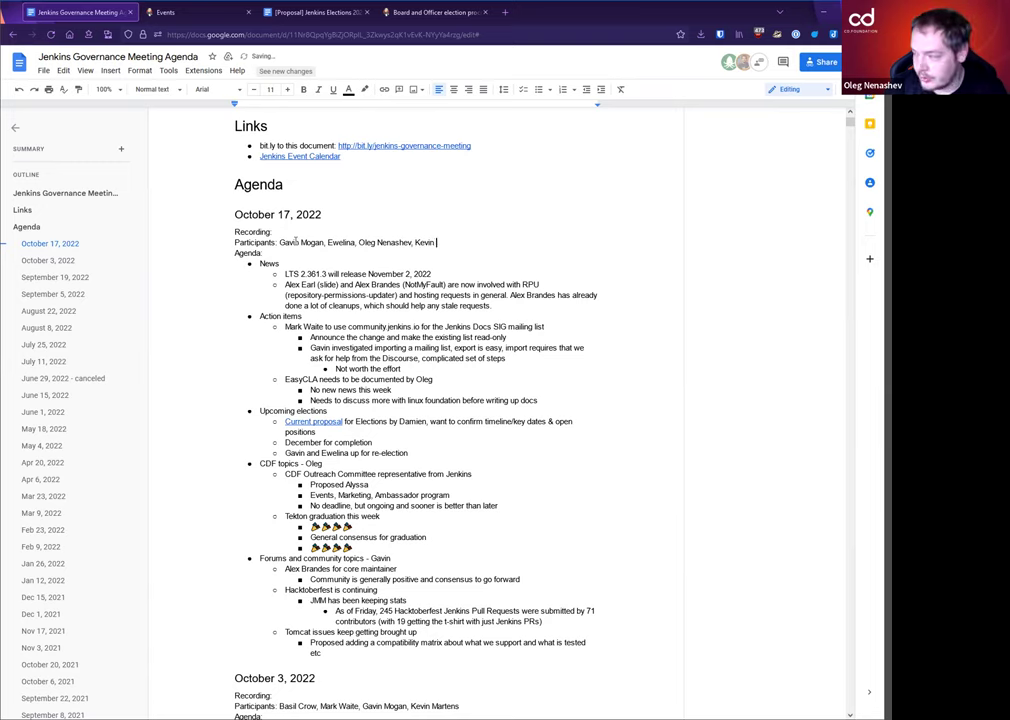
{"action": "type", "text": "Martens"}
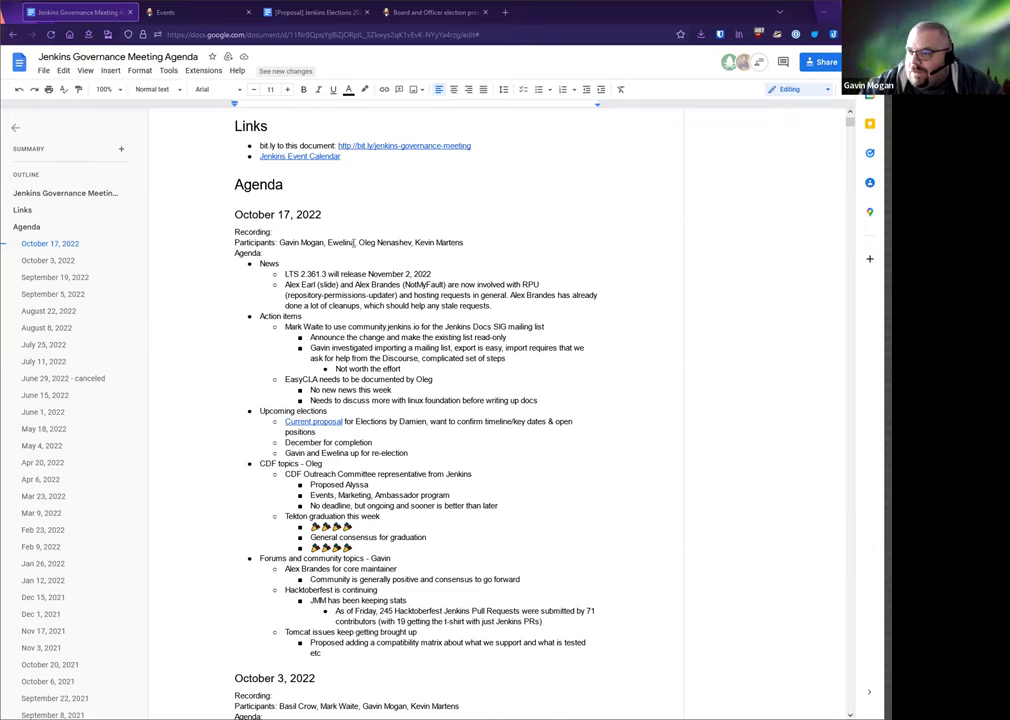
{"action": "left_click", "coordinate": [354, 242]}
{"action": "type", "text": "Wilkosz"}
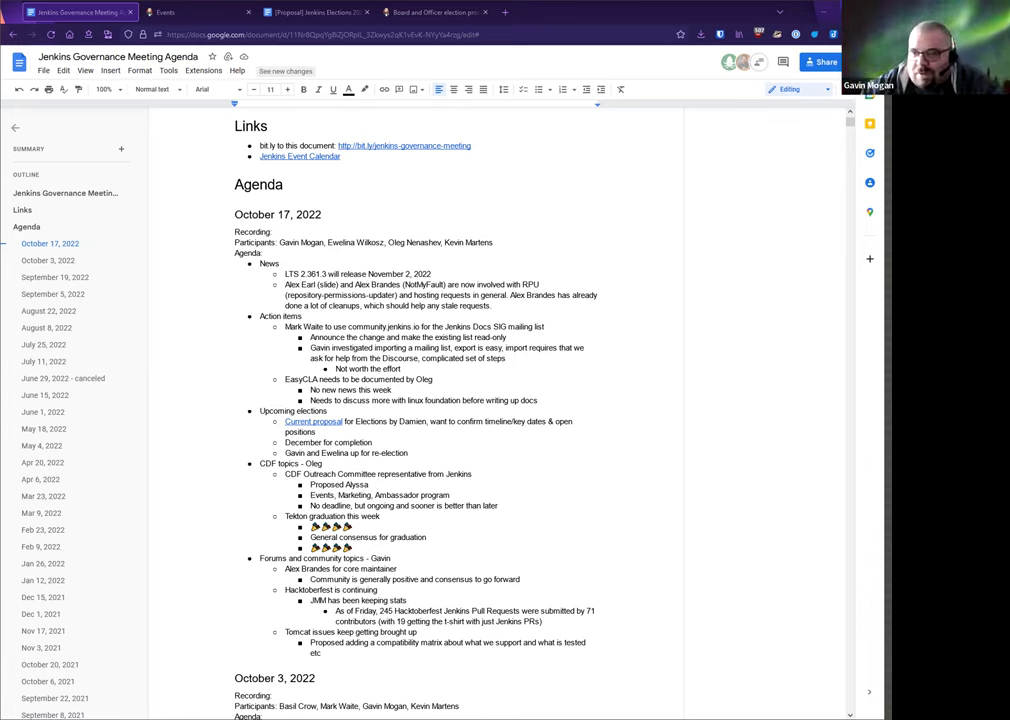
{"action": "left_click", "coordinate": [559, 400]}
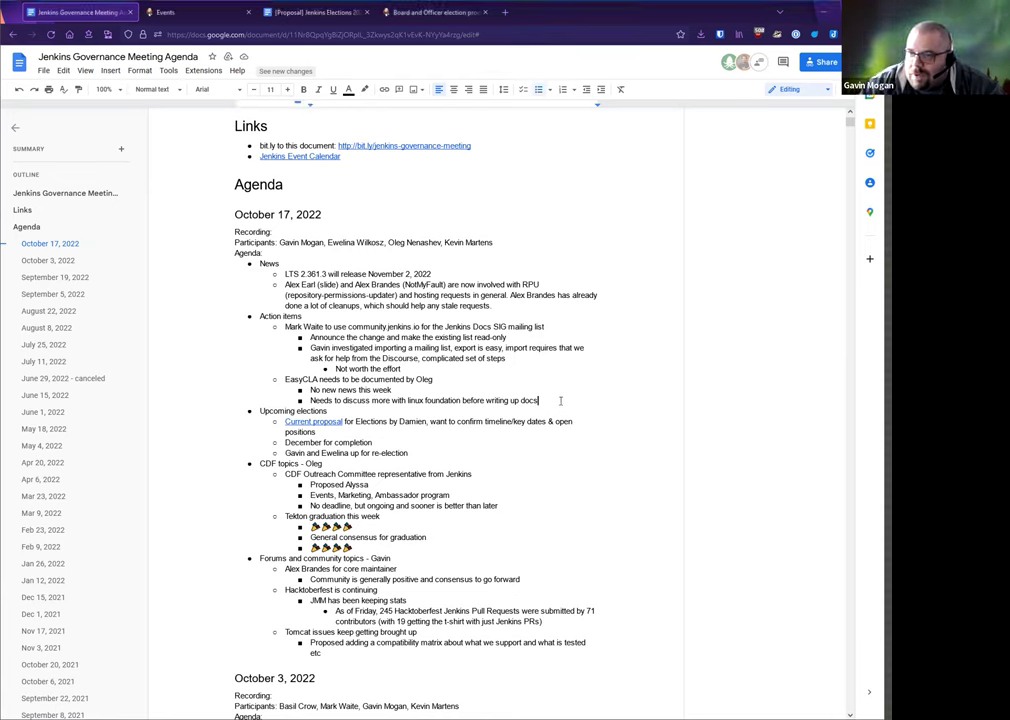